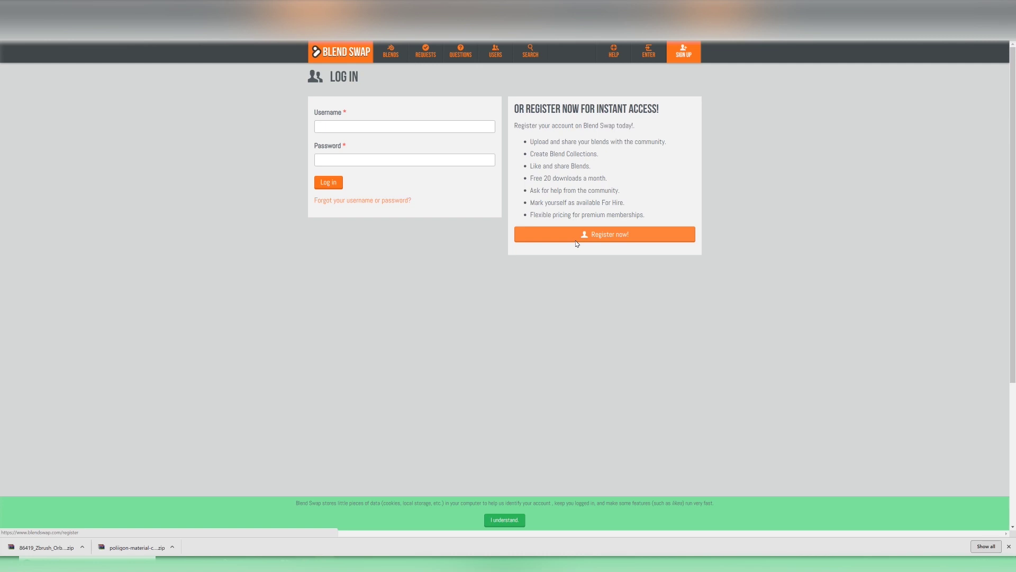
- Search Blend Swap for the keyword 'brushes'
mouse_move(531, 53)
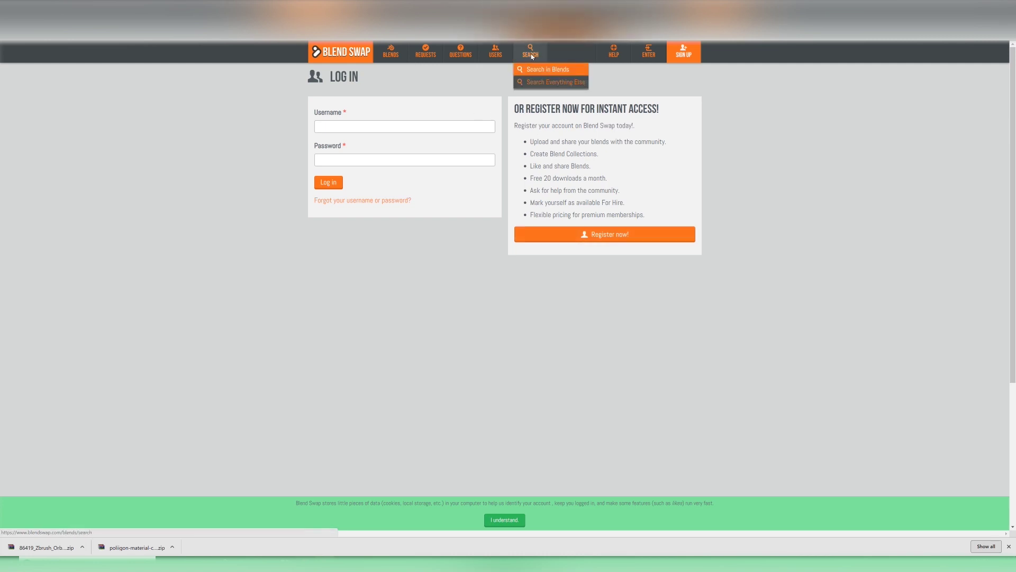
click(530, 53)
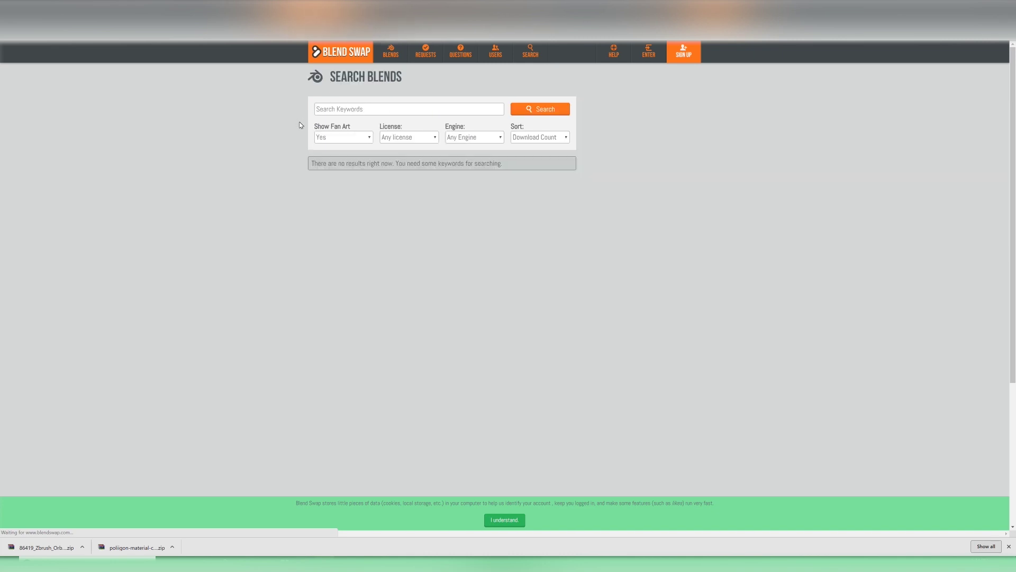
click(332, 110)
text(brushes)
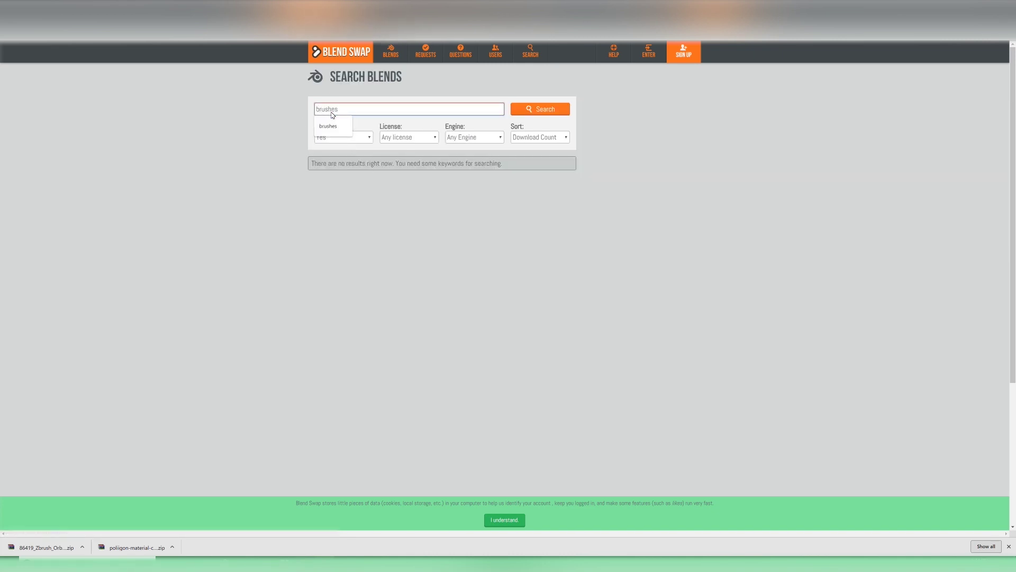
key(Return)
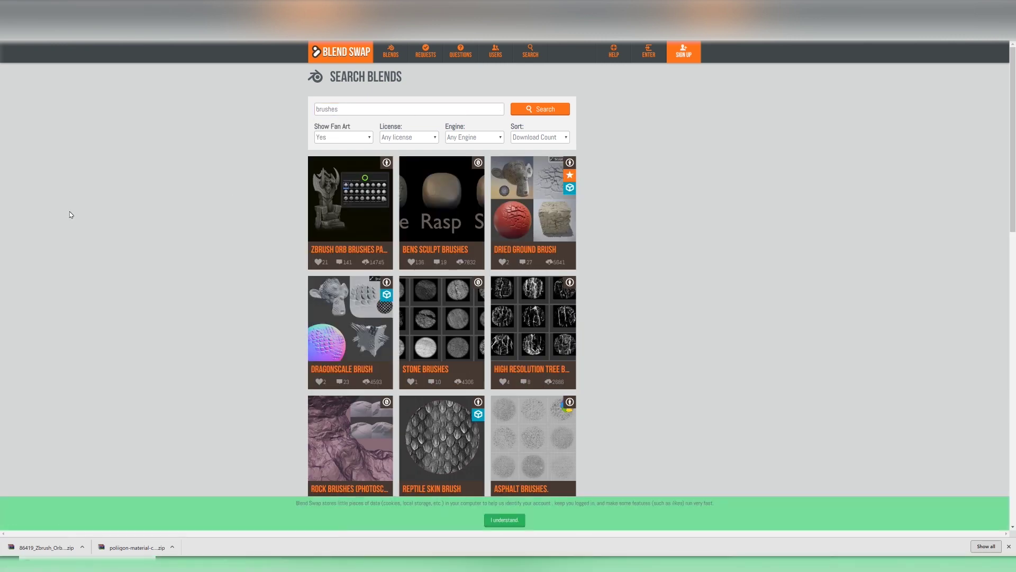
- Open the Rock Brushes (Photoscanned) blend from the search results
scroll(101, 198, down, 2)
scroll(102, 198, down, 1)
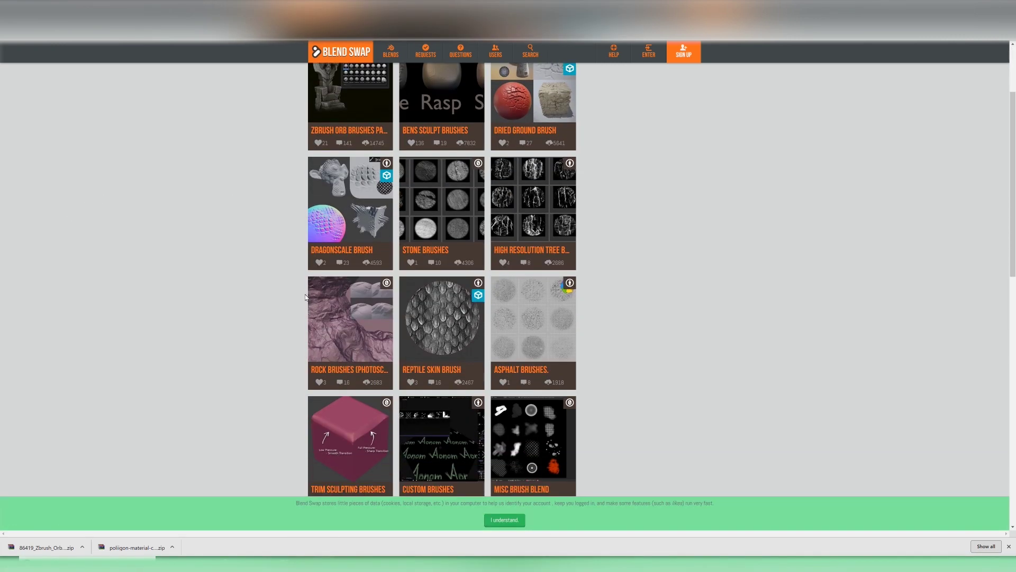
click(340, 302)
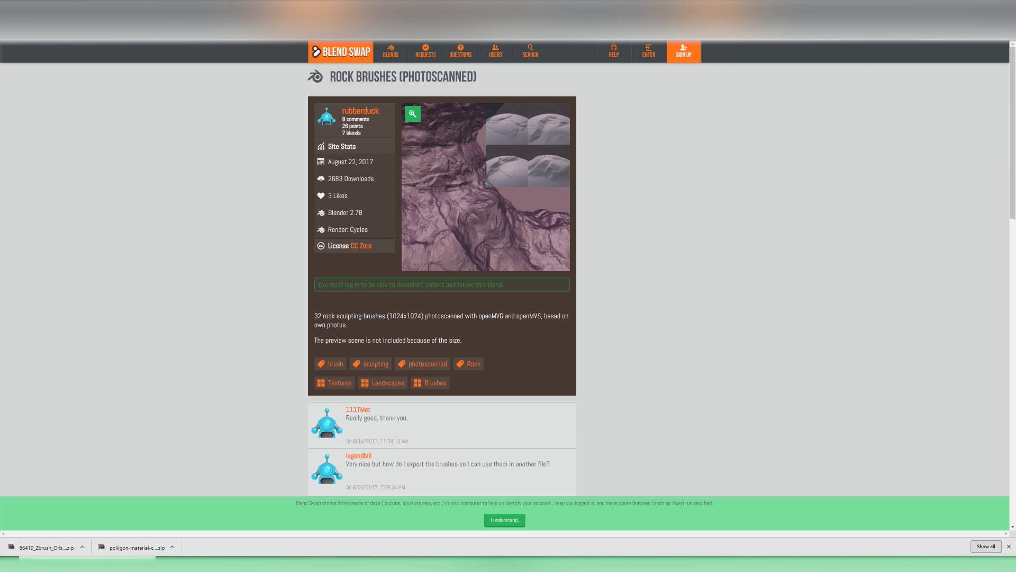
- Go to the Poliigon website in a new tab and head to its textures page
key(ctrl+t)
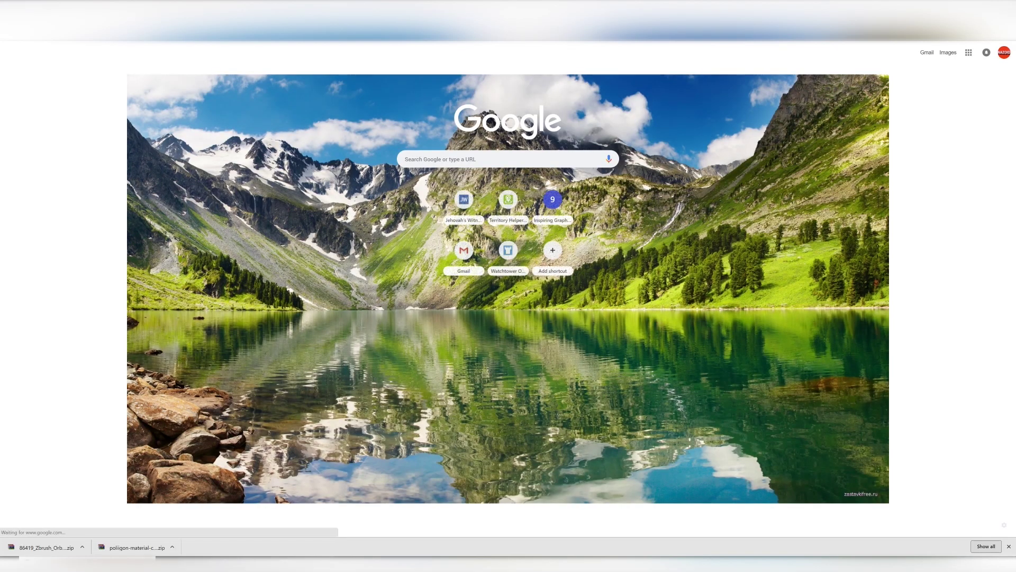
text(poliigo)
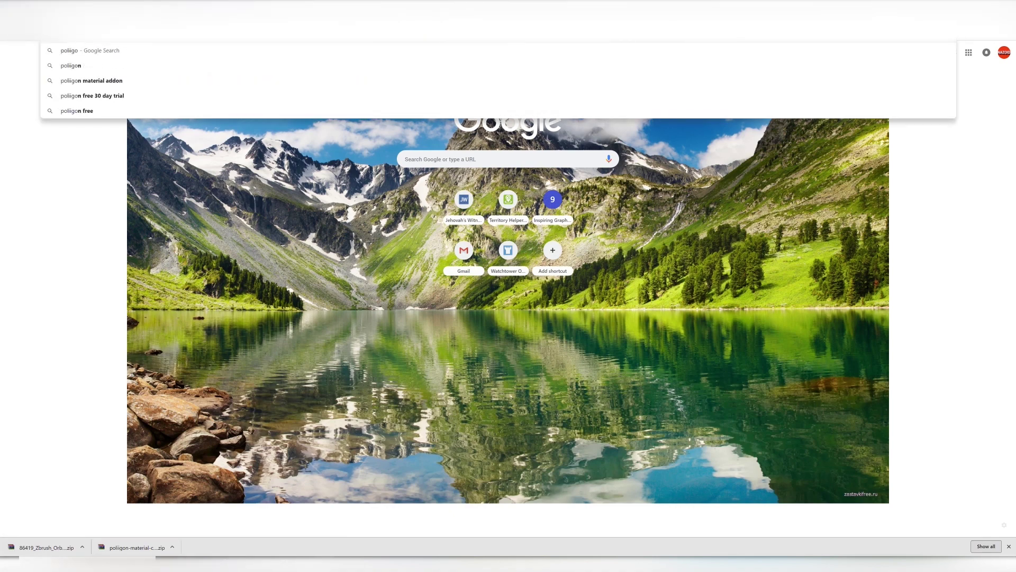
key(Return)
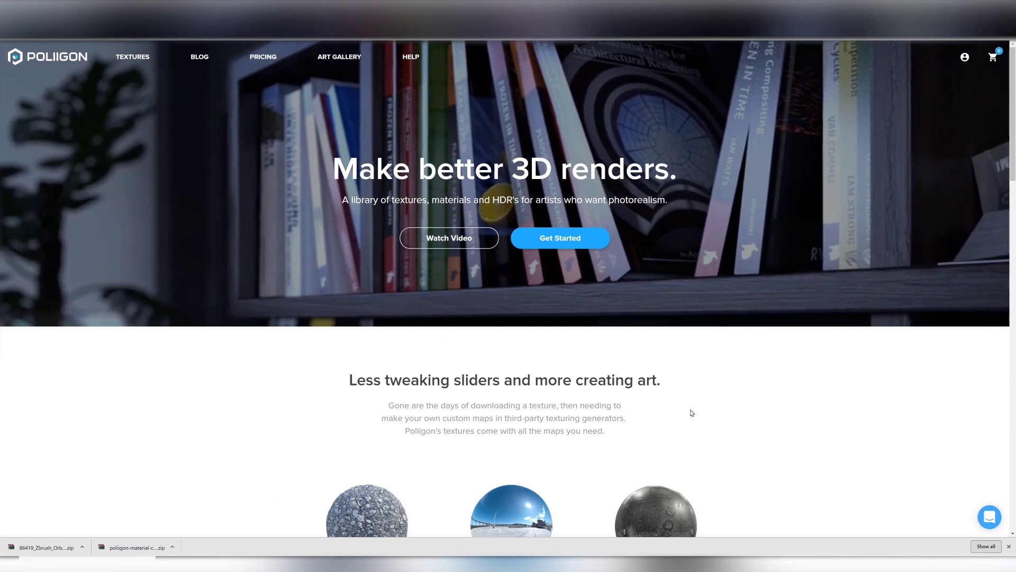
mouse_move(131, 60)
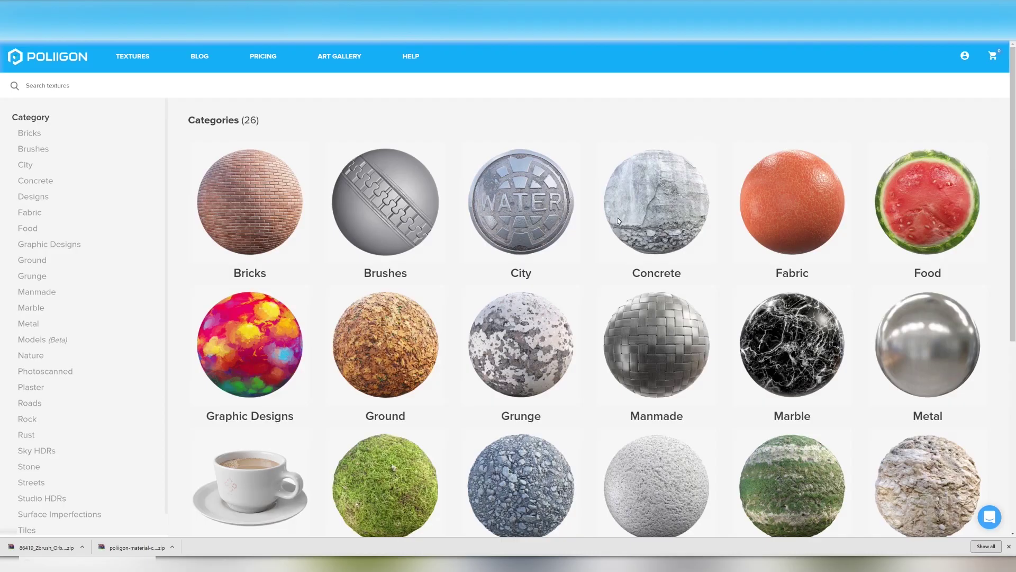
- Browse the Rock textures and preview the free Cliff Jagged 004 material
scroll(987, 396, down, 3)
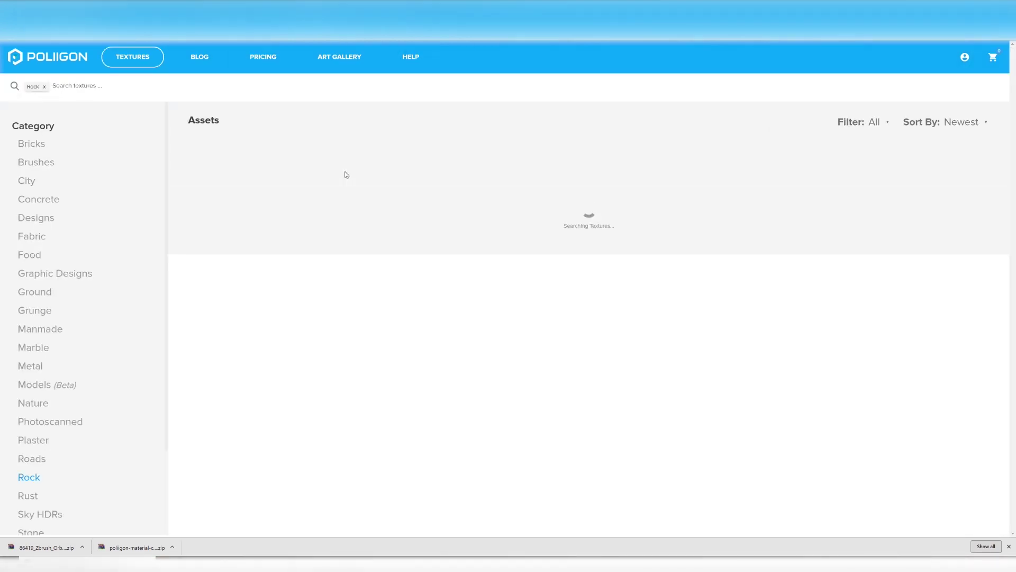
scroll(615, 374, down, 10)
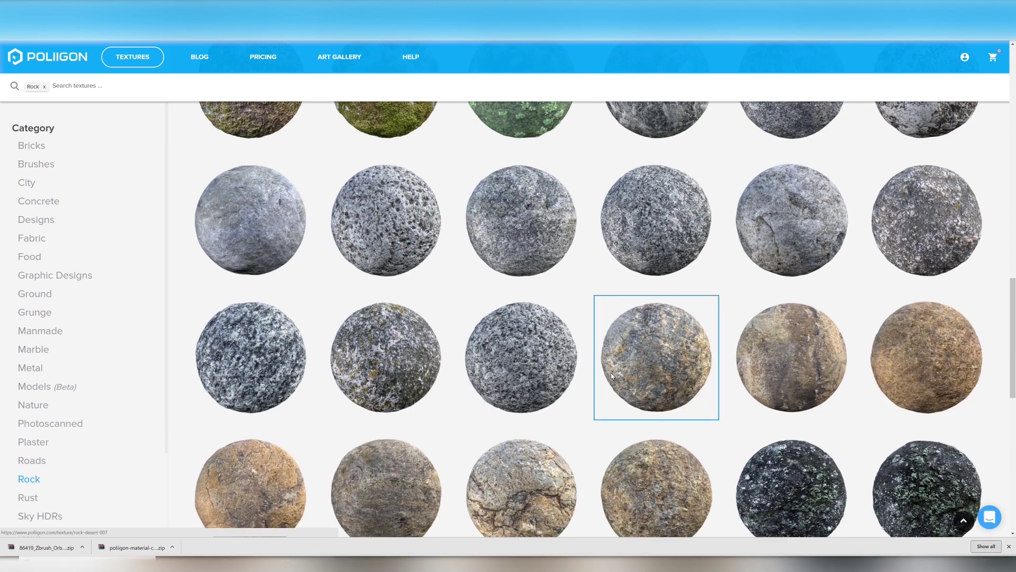
scroll(615, 371, down, 10)
scroll(618, 291, down, 1)
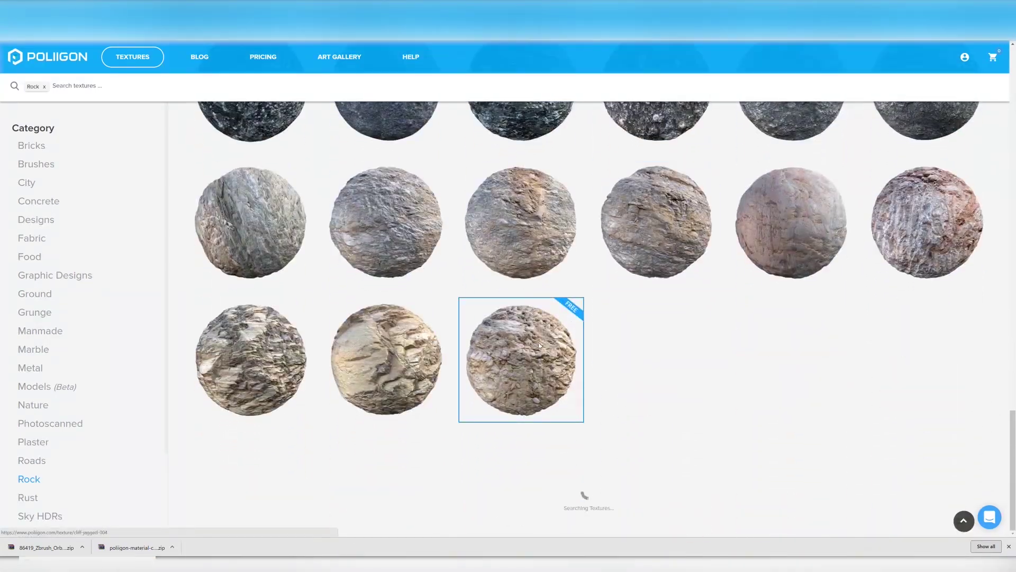
mouse_move(541, 334)
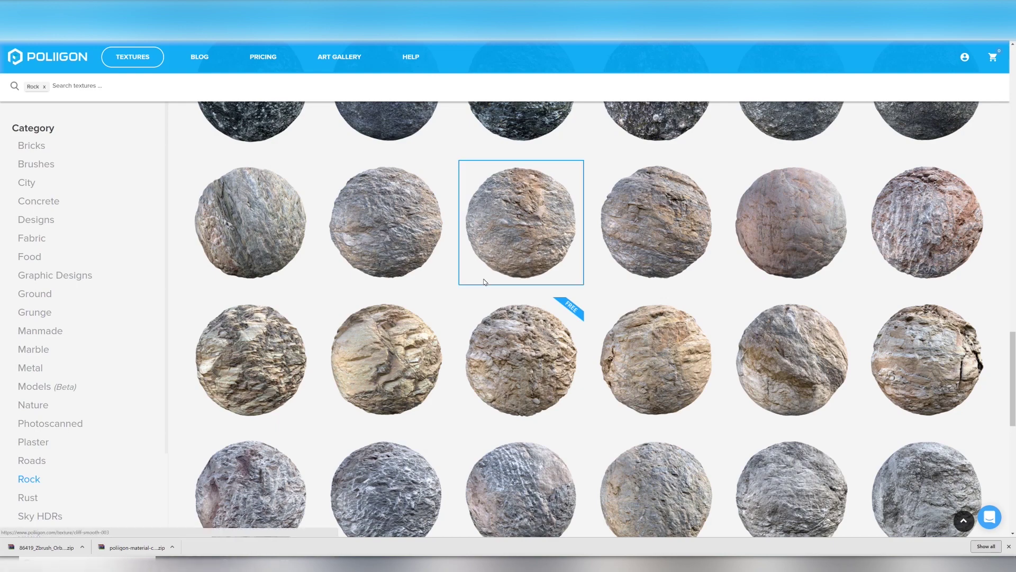
mouse_move(468, 316)
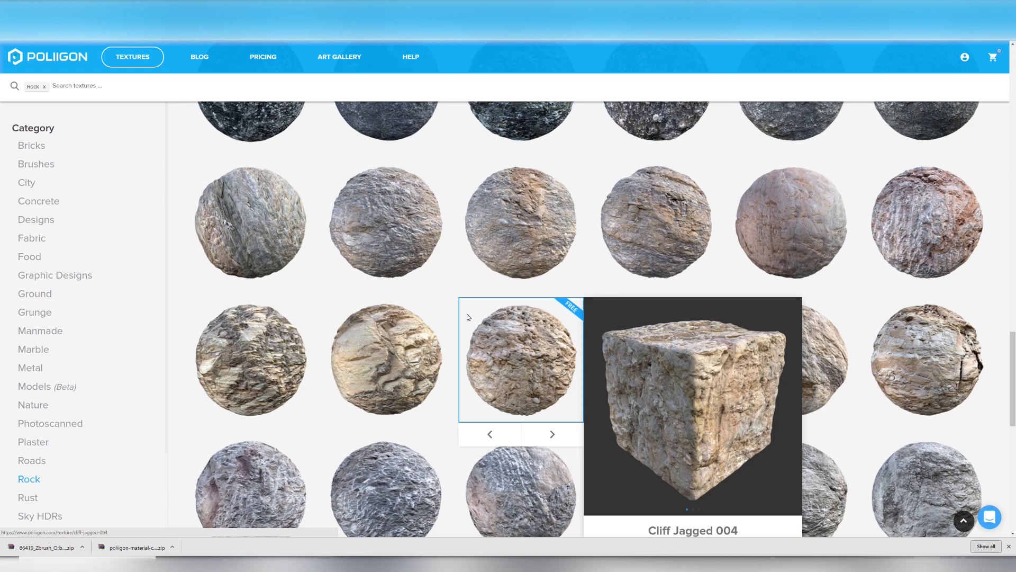
scroll(386, 222, up, 1)
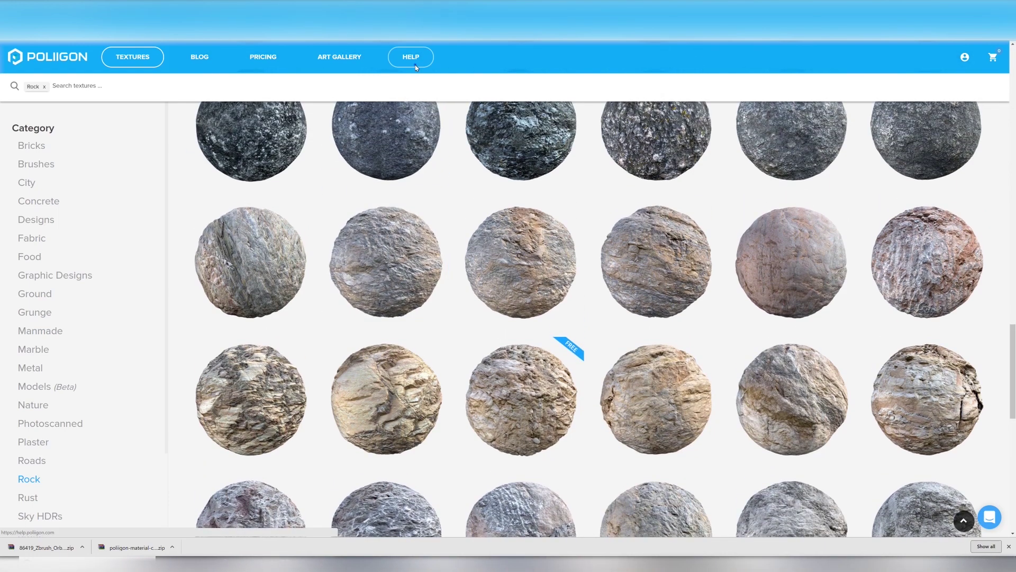
- Open the Poliigon Material Converter Addon for Blender article under Help > Tools and Add-ons
click(416, 65)
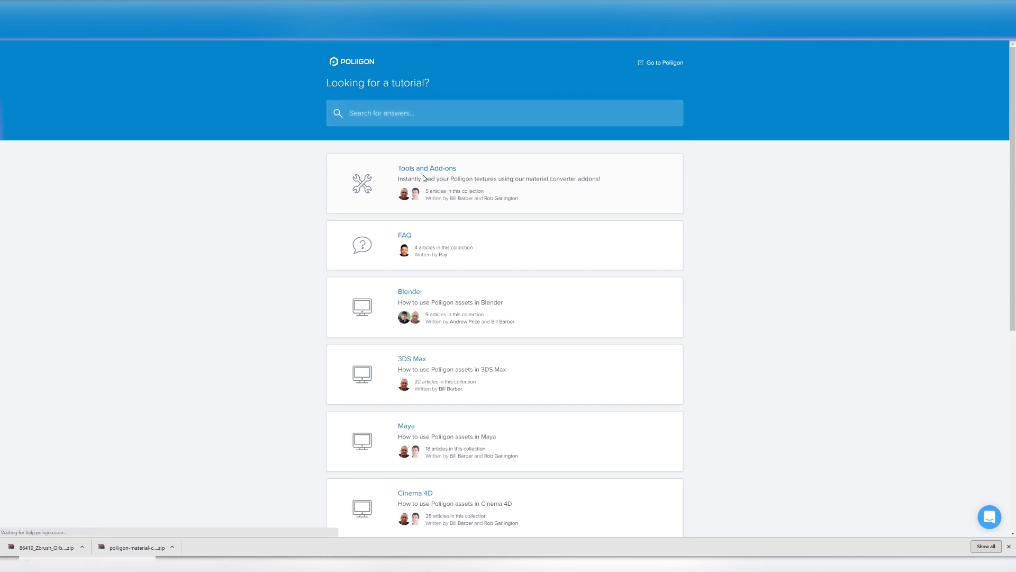
click(422, 178)
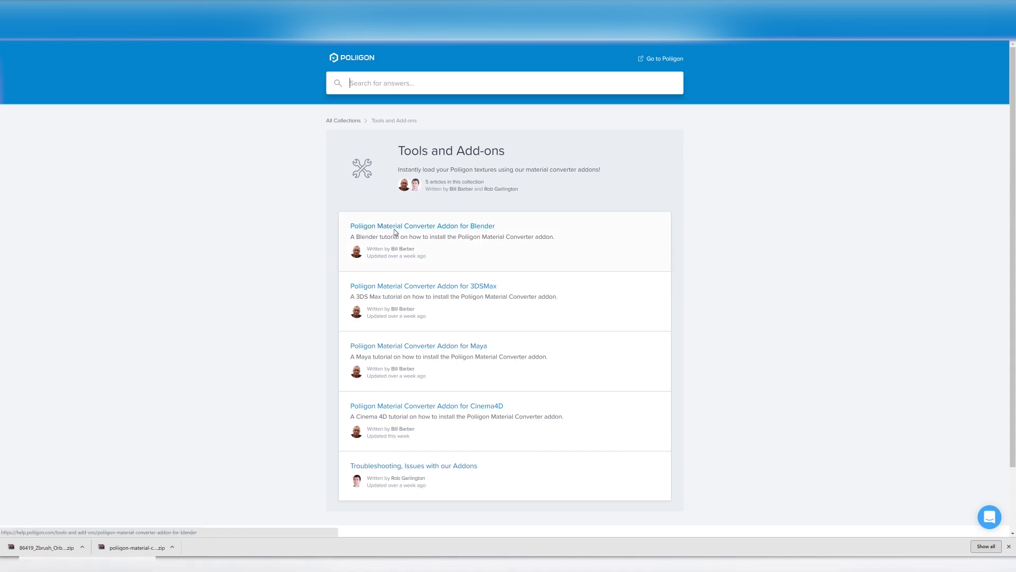
click(442, 228)
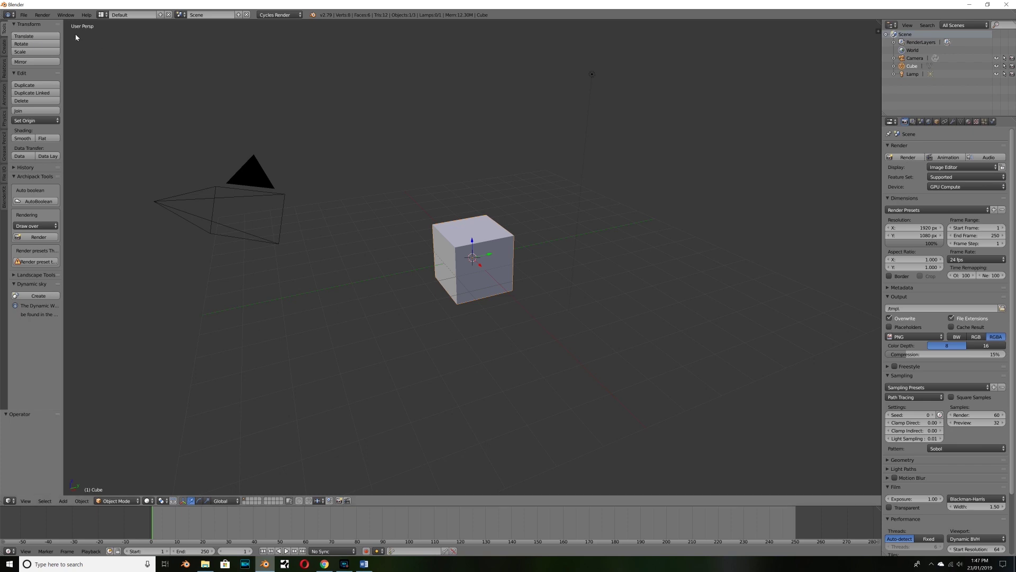
click(24, 15)
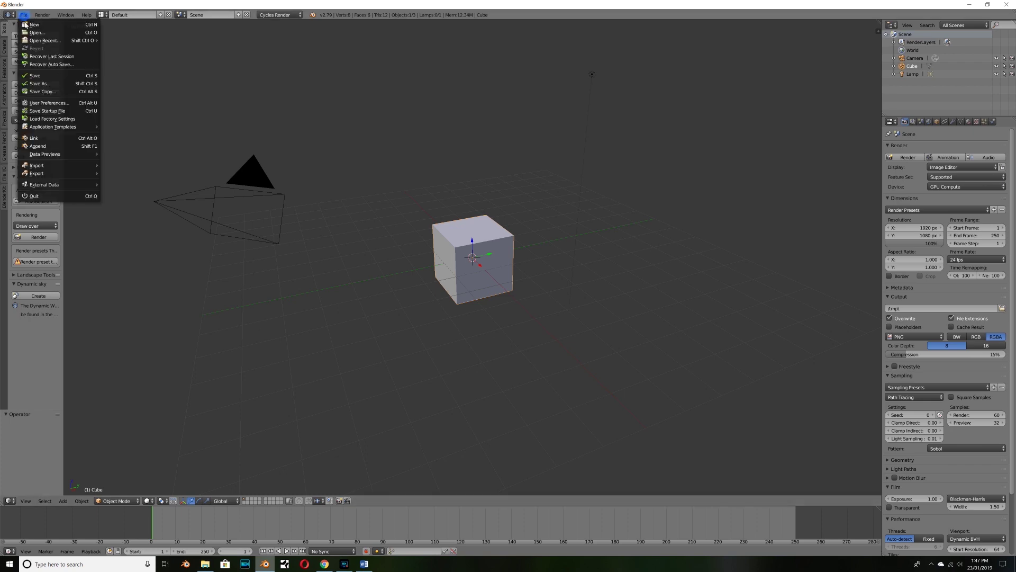
click(40, 104)
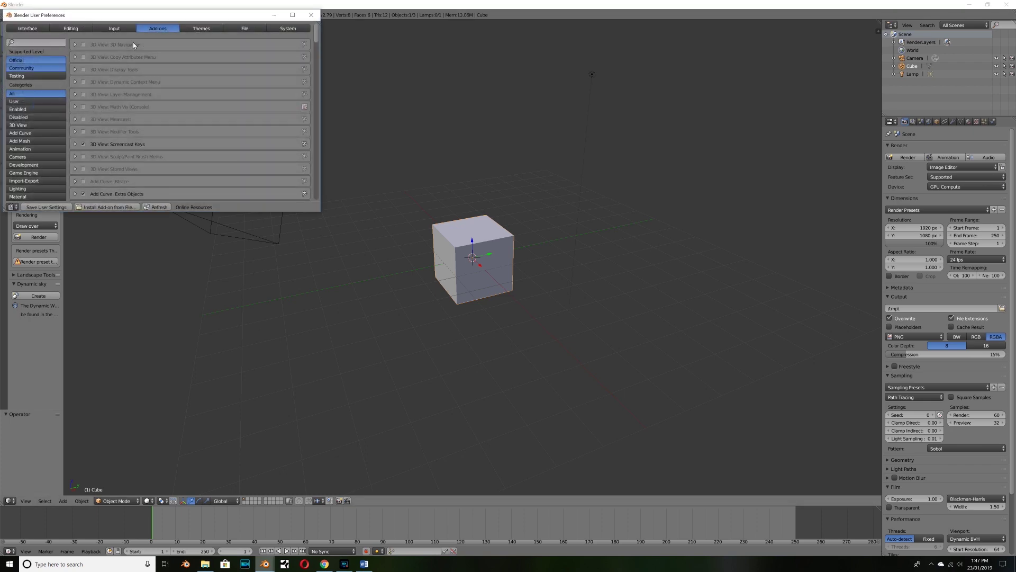
click(94, 208)
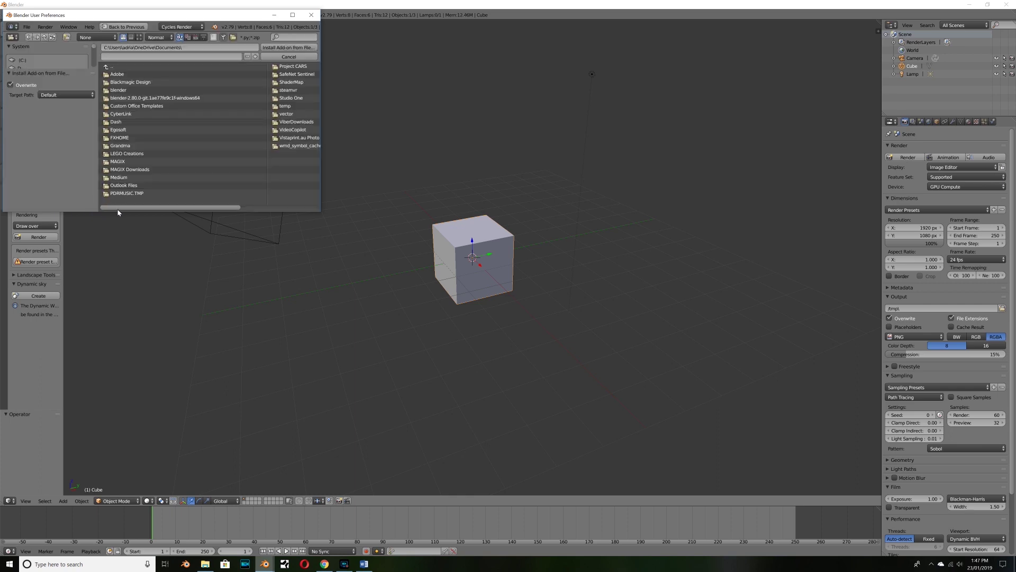
click(39, 59)
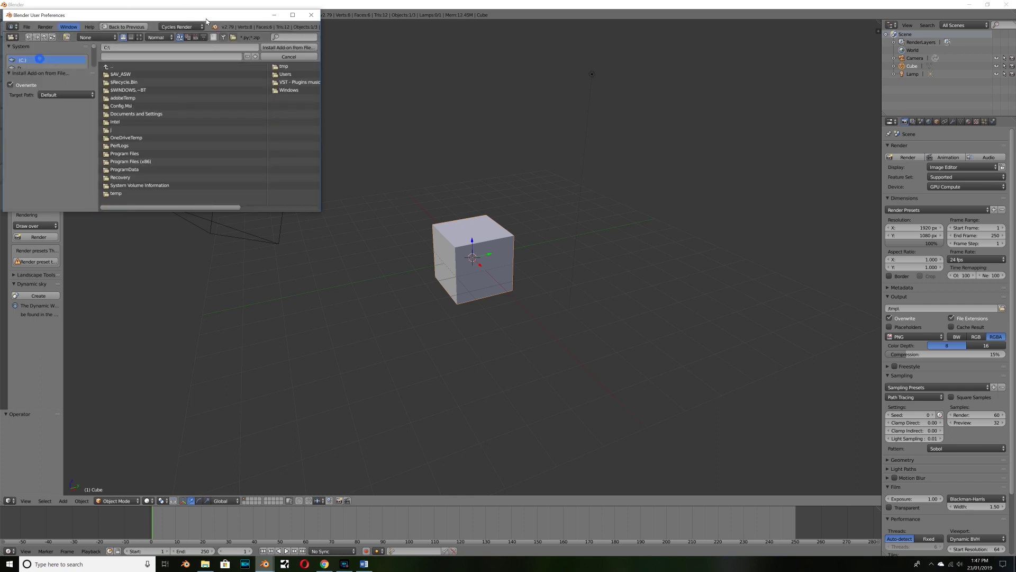
double_click(285, 74)
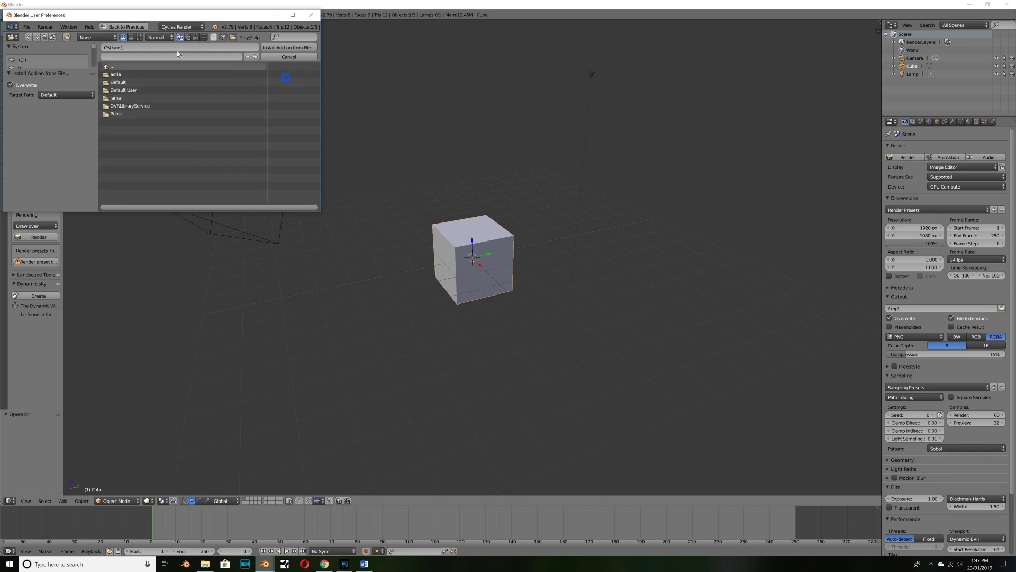
double_click(122, 66)
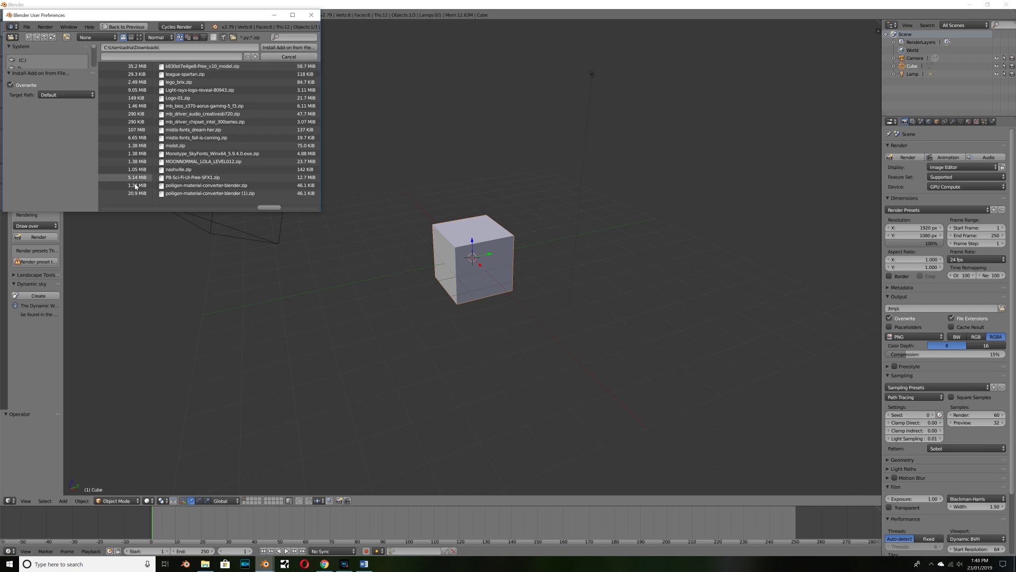
click(291, 56)
click(311, 16)
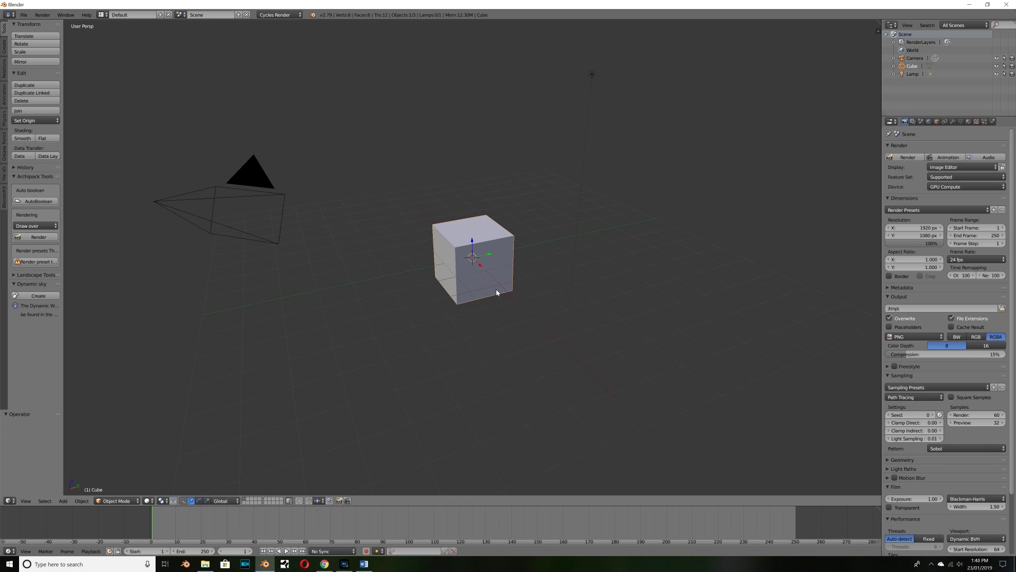
- Replace the default cube with a plane scaled 10 times
key(Delete)
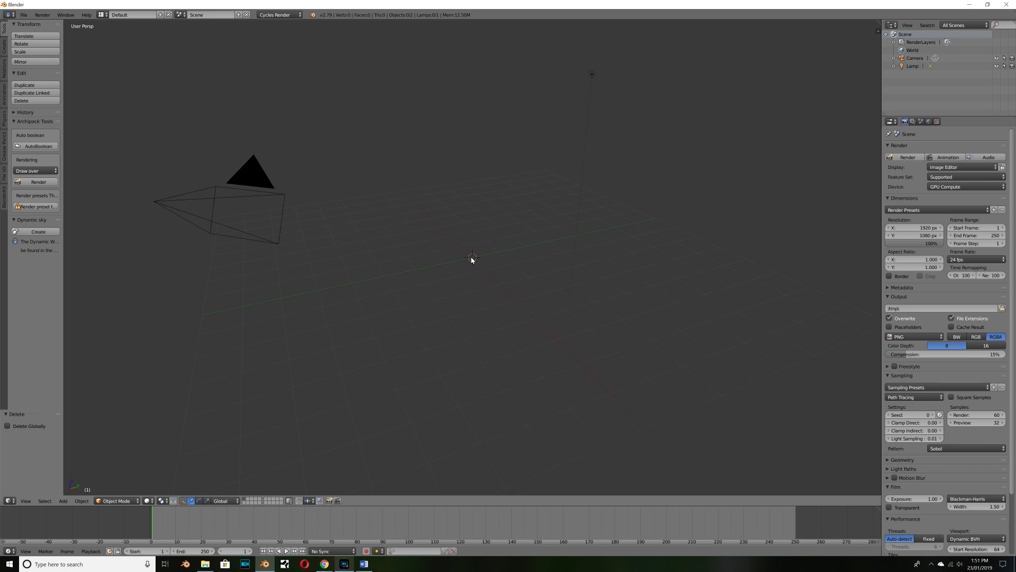
key(shift+a)
mouse_move(471, 257)
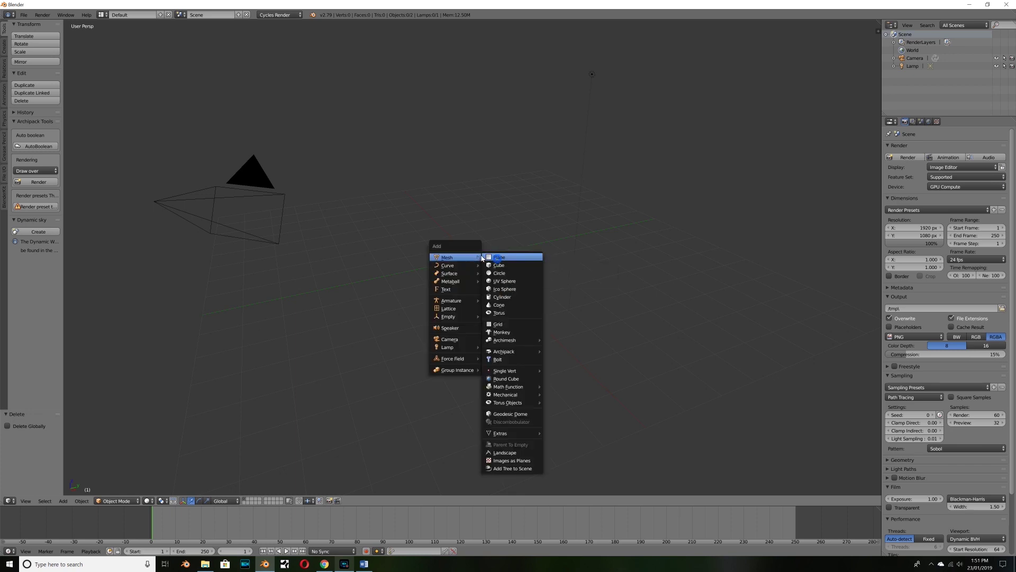
click(496, 257)
text(s)
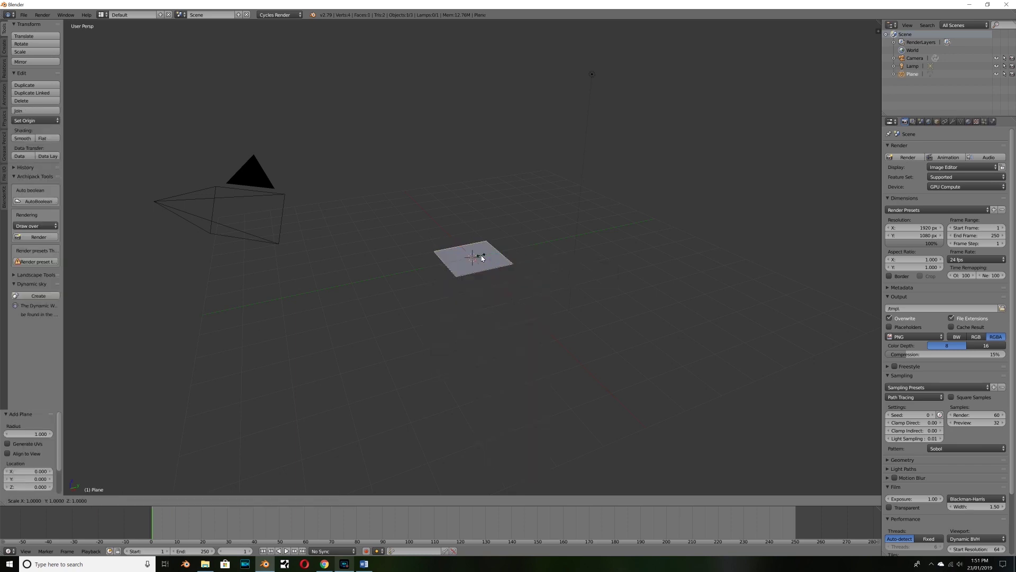
text(10)
key(Return)
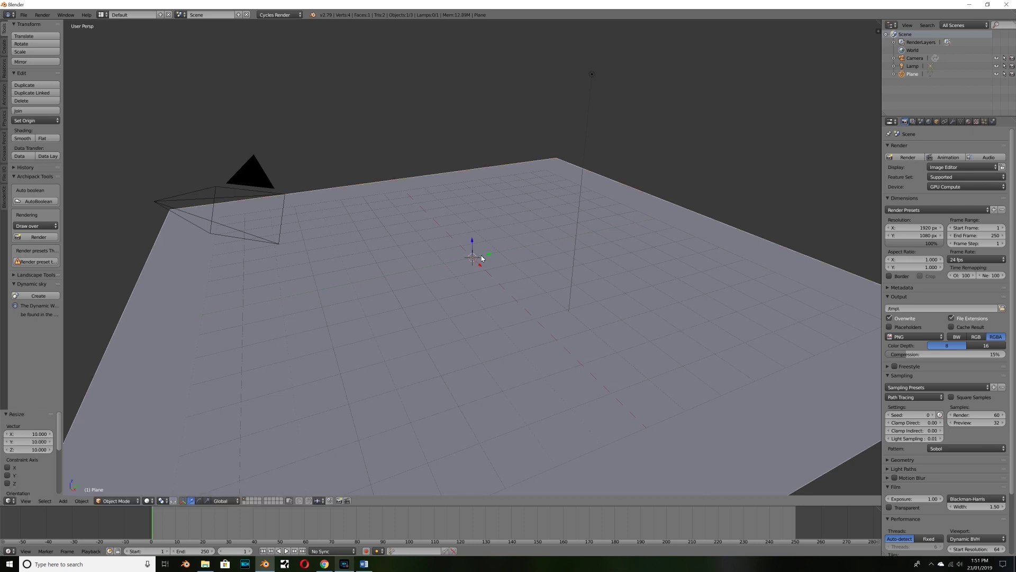
- Stand the plane upright with a 90° X rotation and squash it vertically to 0.577
scroll(524, 235, down, 2)
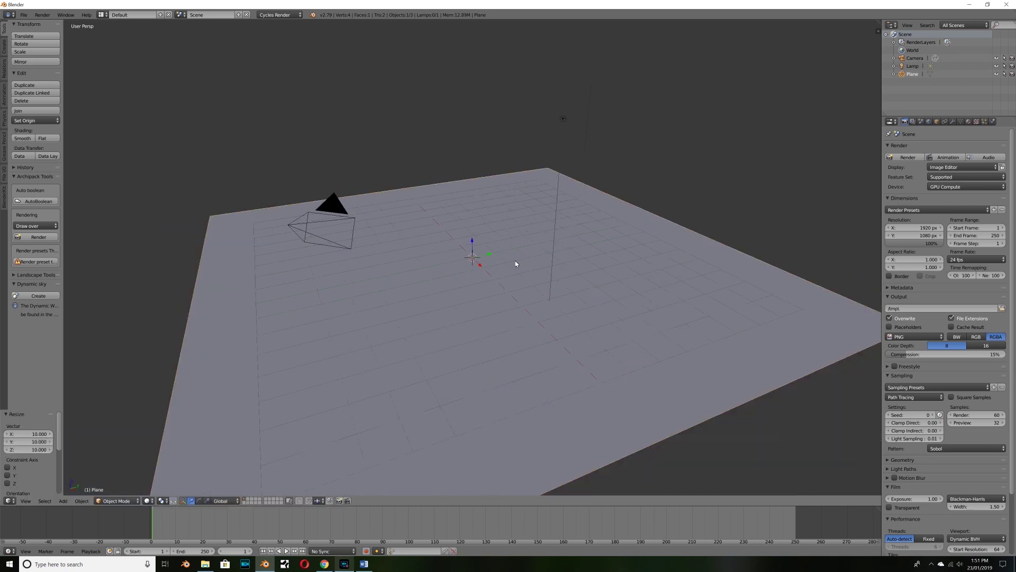
text(rx90)
key(Return)
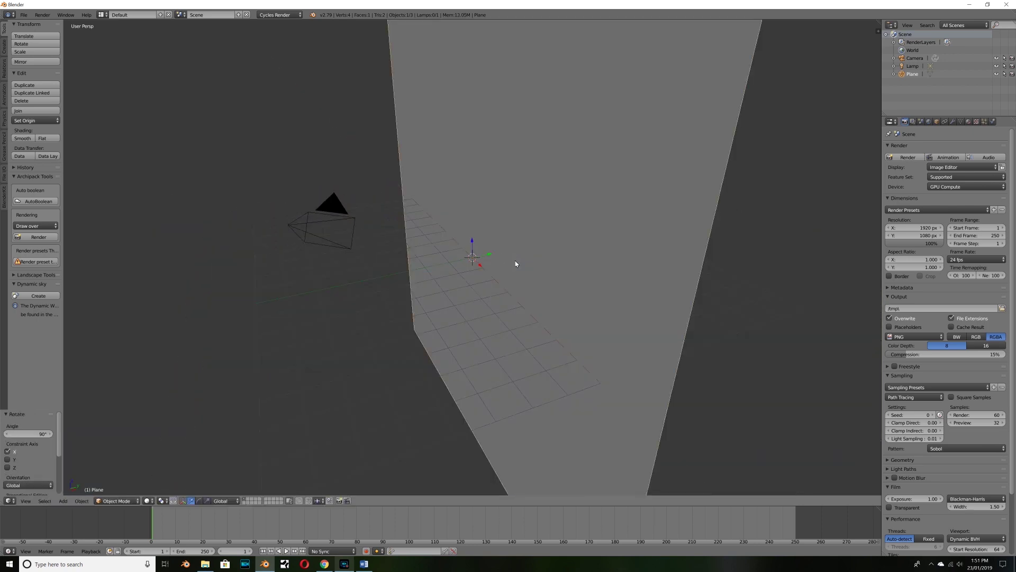
middle_drag(475, 243, 498, 192)
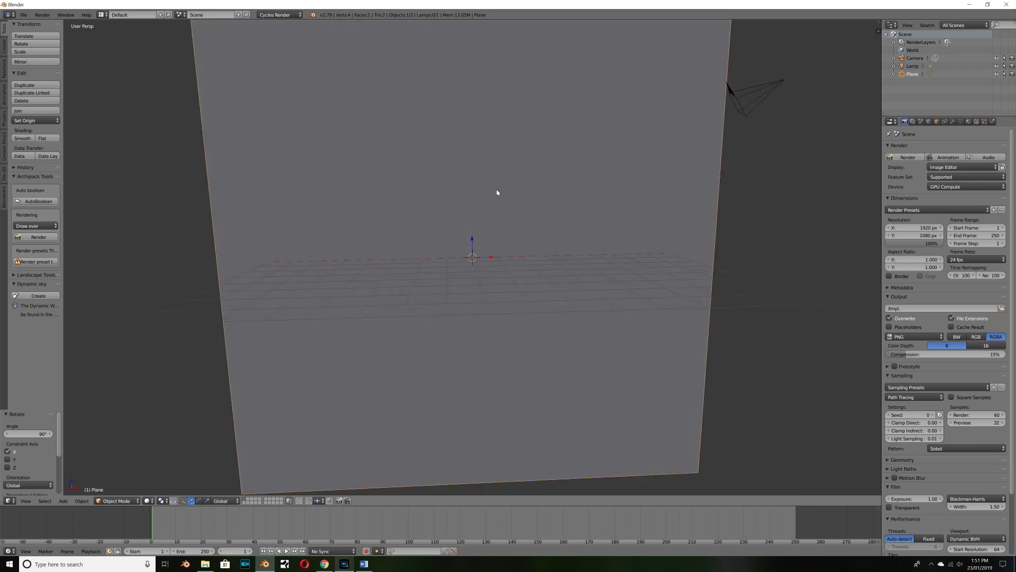
key(s)
key(z)
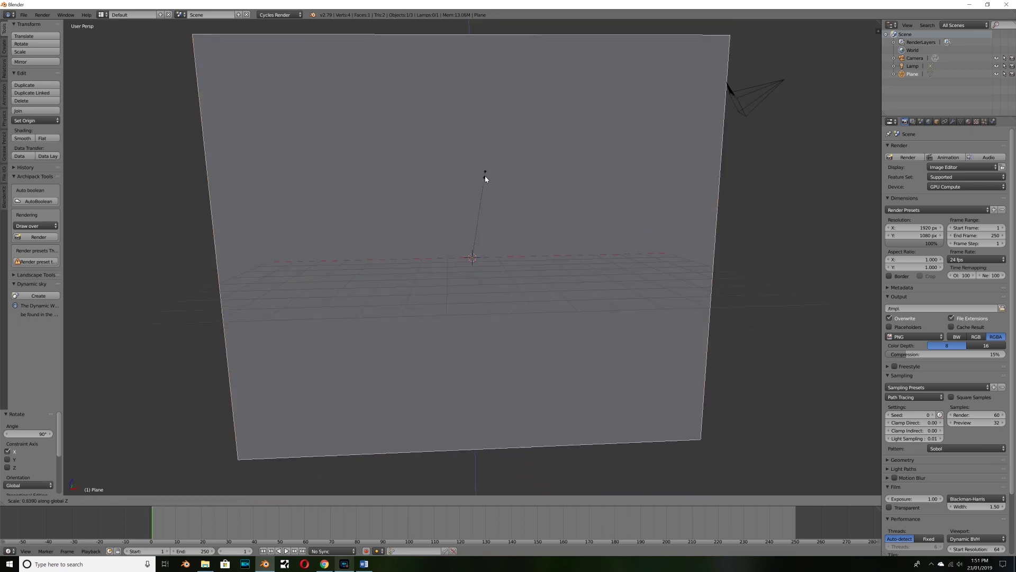
click(486, 204)
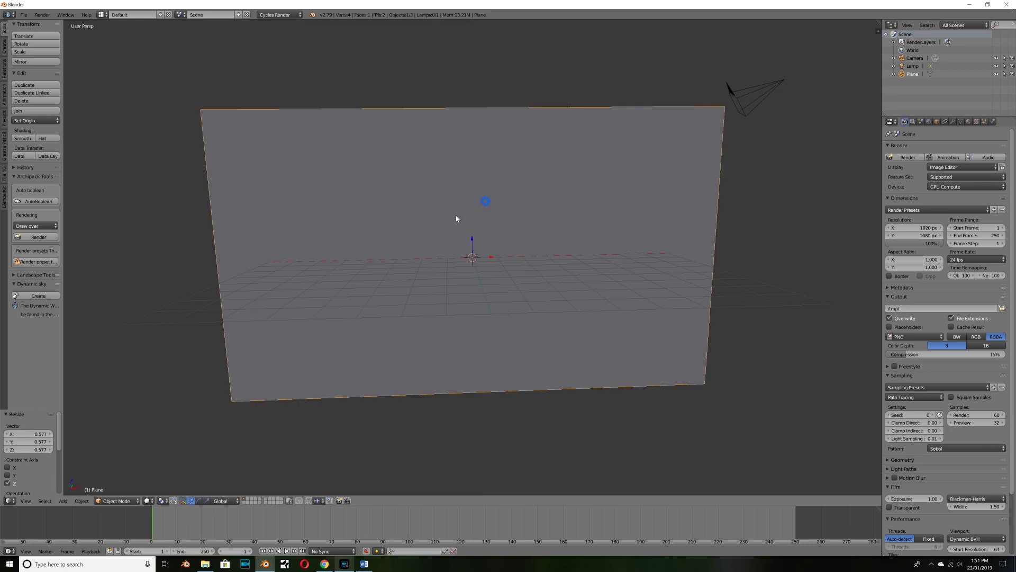
- Raise the plane to Z 3.875, apply its scale, and bring up the modifier list
middle_drag(458, 221, 483, 226)
key(g)
key(z)
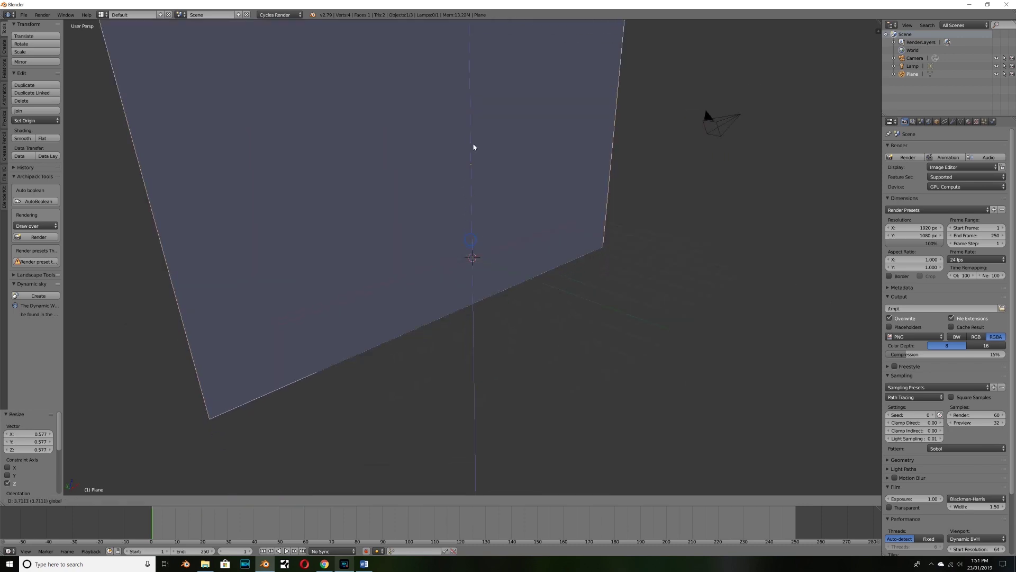
click(480, 146)
scroll(477, 159, down, 2)
key(ctrl+a)
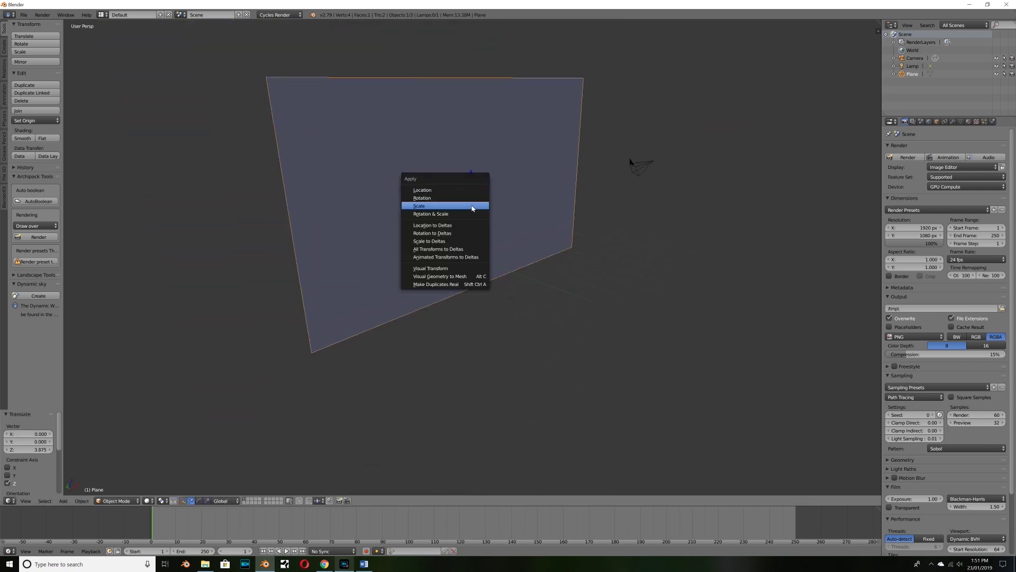
click(472, 206)
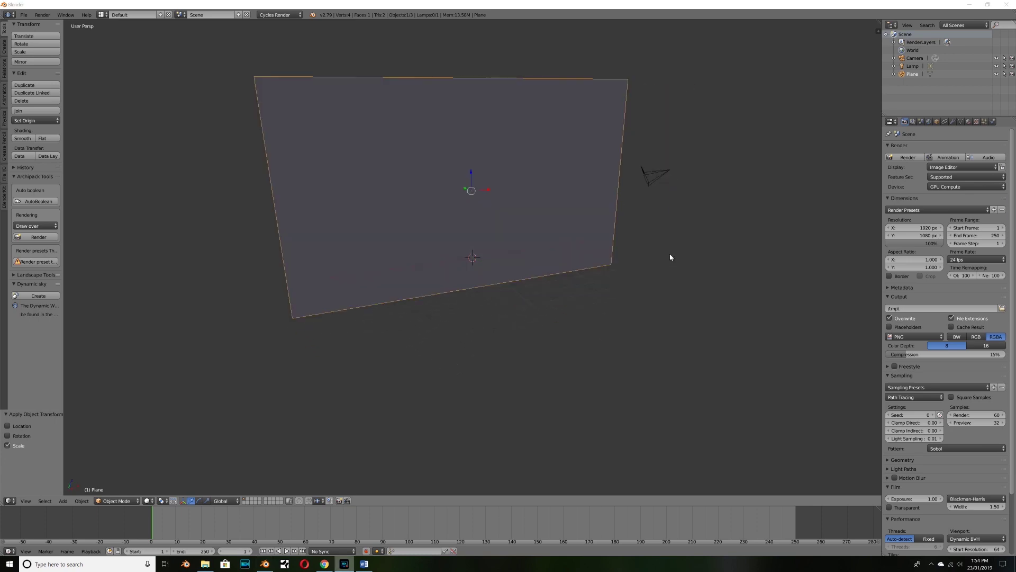
click(954, 122)
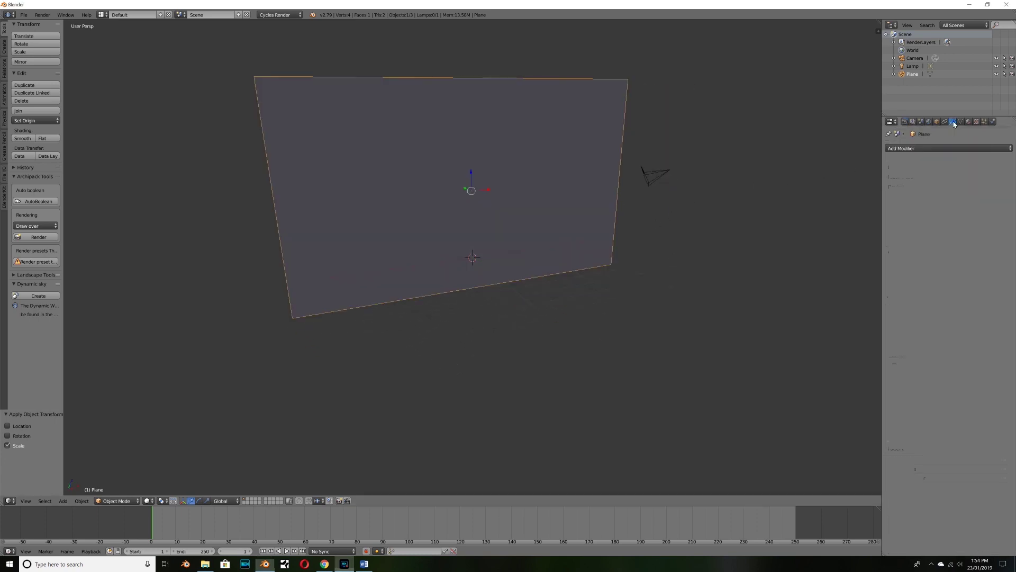
click(926, 148)
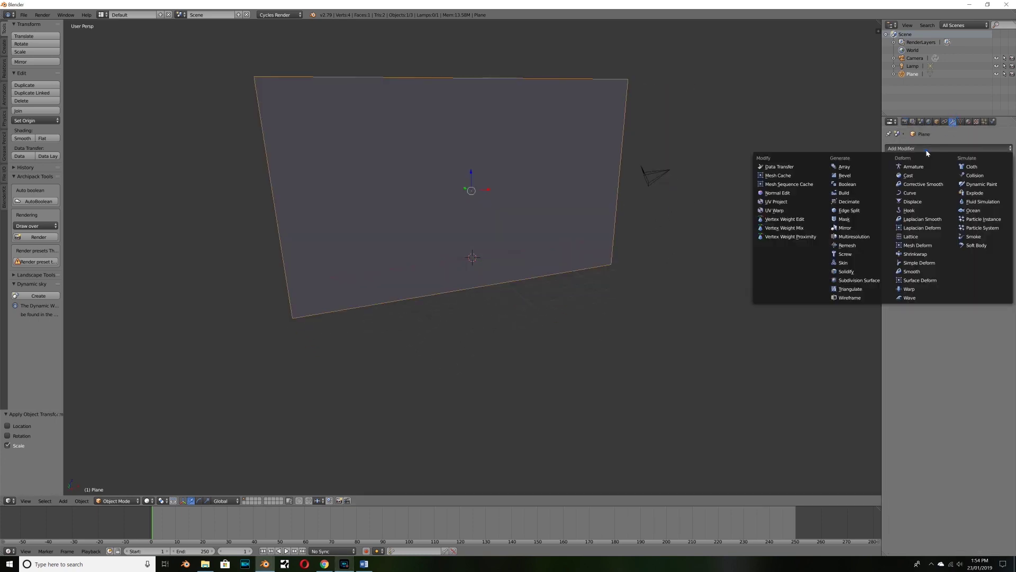
- Add a Multiresolution modifier to the plane and subdivide it to level 8
click(858, 236)
middle_drag(455, 318, 468, 326)
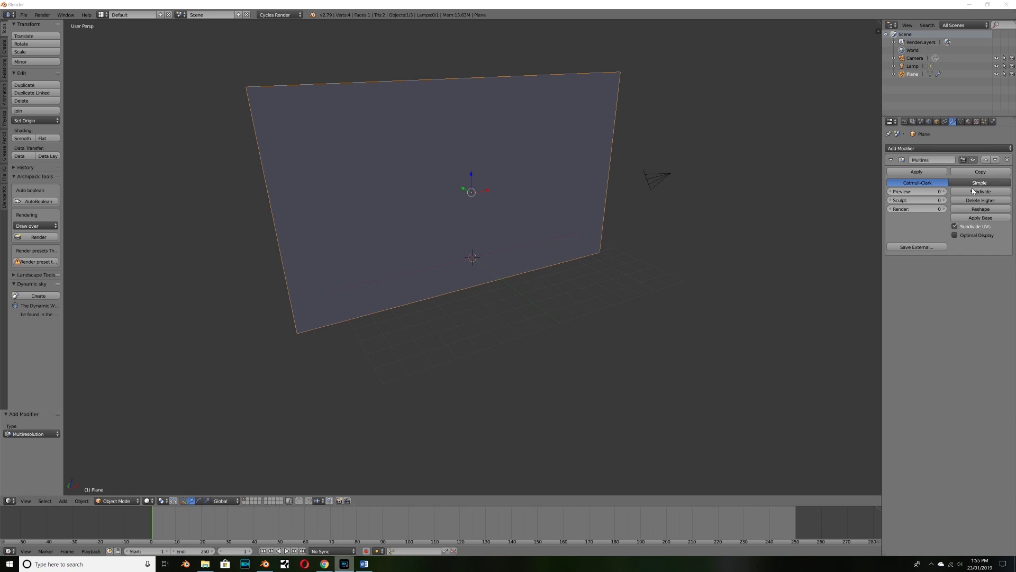
click(989, 192)
click(989, 193)
click(990, 193)
click(991, 194)
click(991, 193)
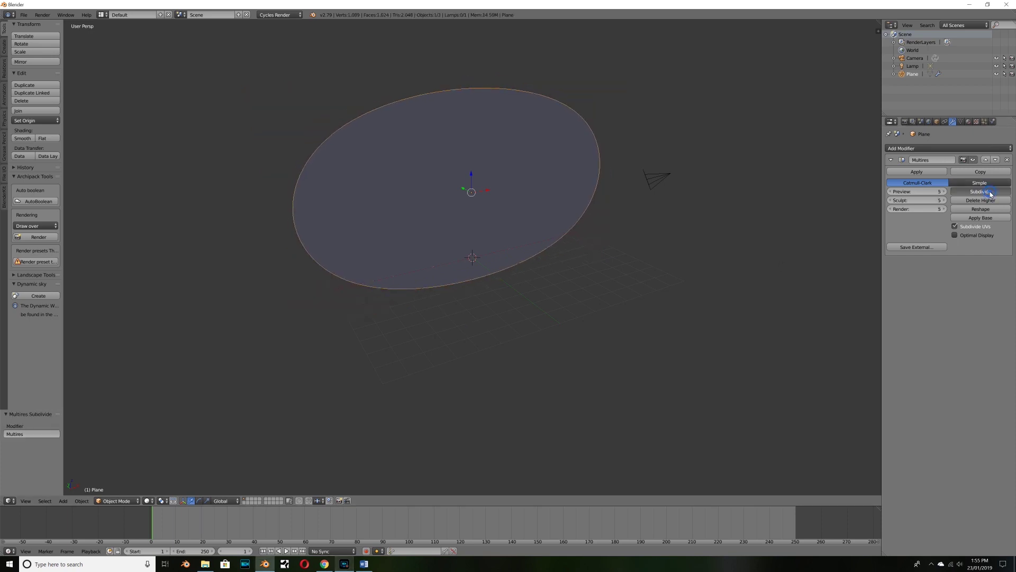
click(991, 194)
click(991, 194)
click(991, 194)
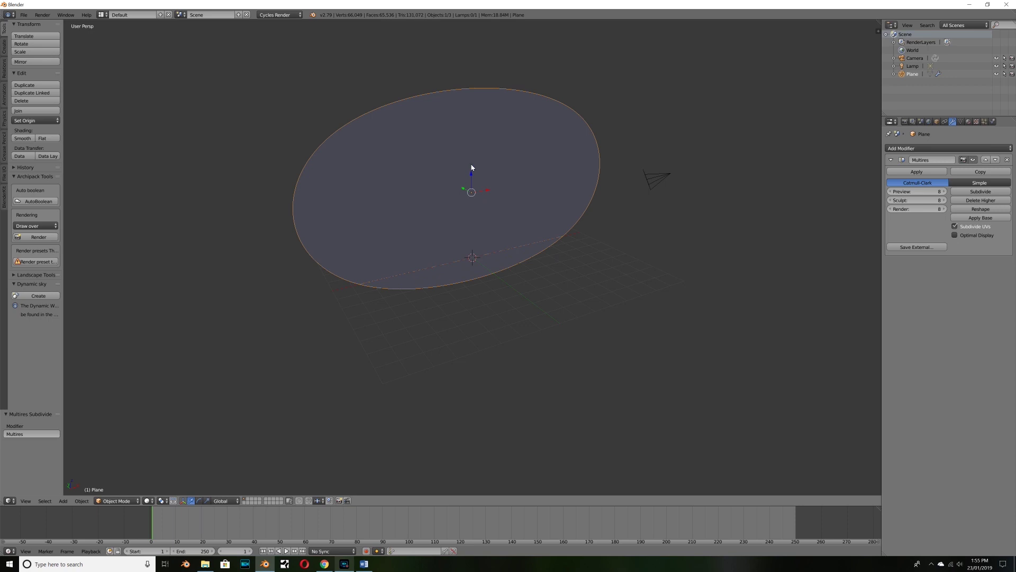
- Crease the plane's edges fully to 1.000 in Edit Mode, then return to Object Mode
key(Tab)
key(shift+e)
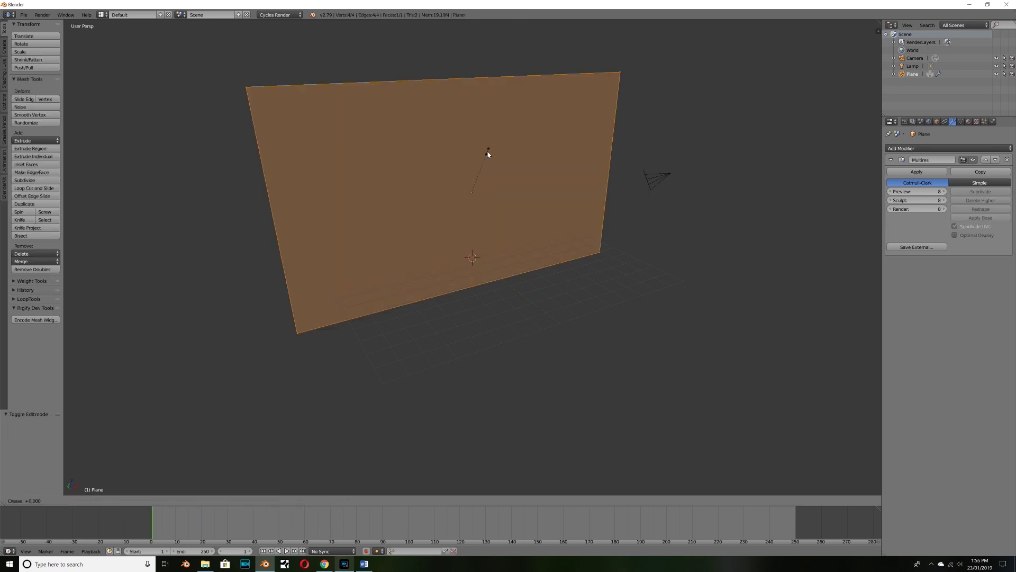
click(118, 43)
key(Tab)
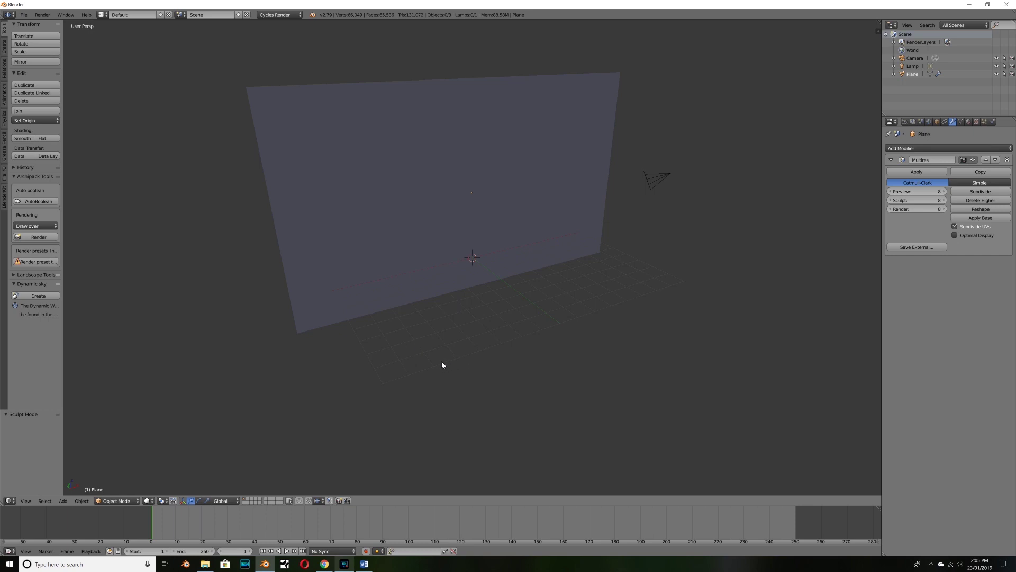
- Append every brush (RB_01–RB_32, Brush.001) from rock_brushes.blend's Brush folder
click(23, 14)
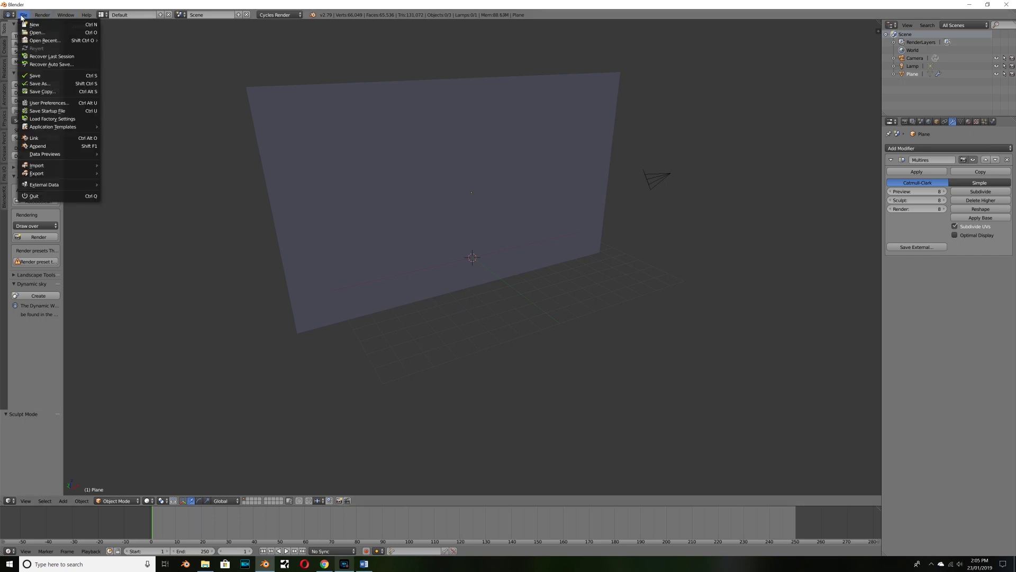
click(37, 146)
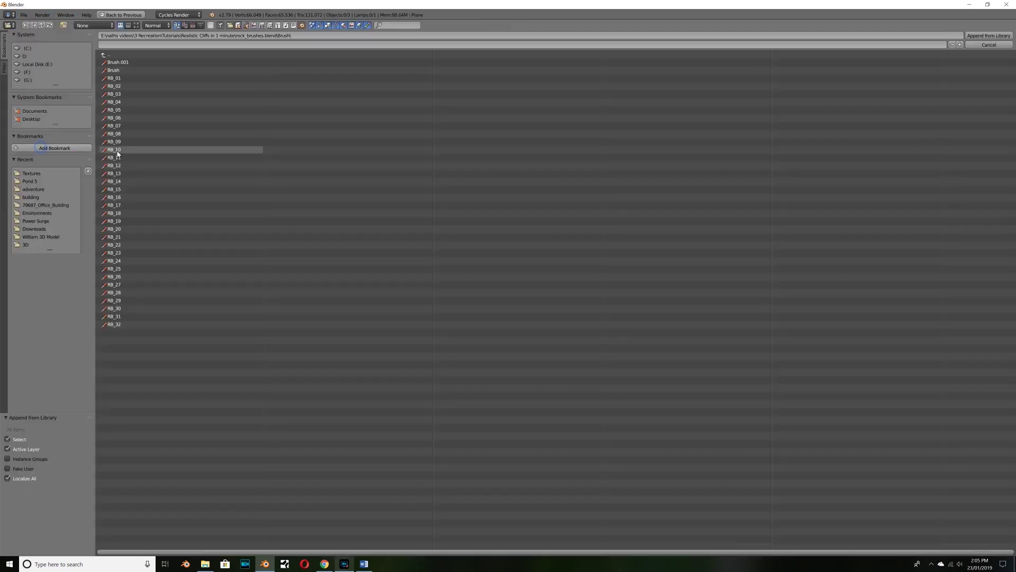
click(118, 62)
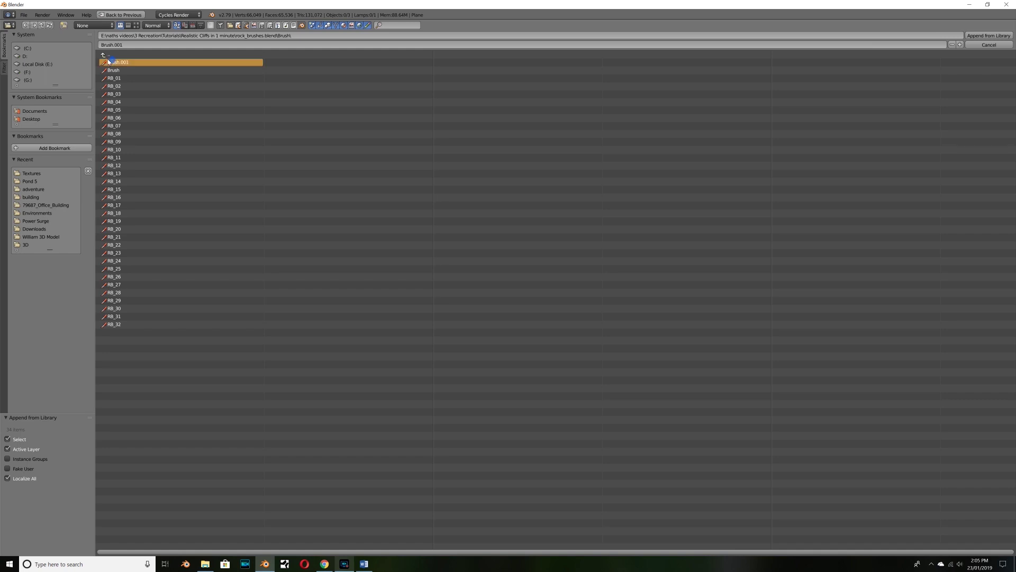
click(106, 55)
click(106, 55)
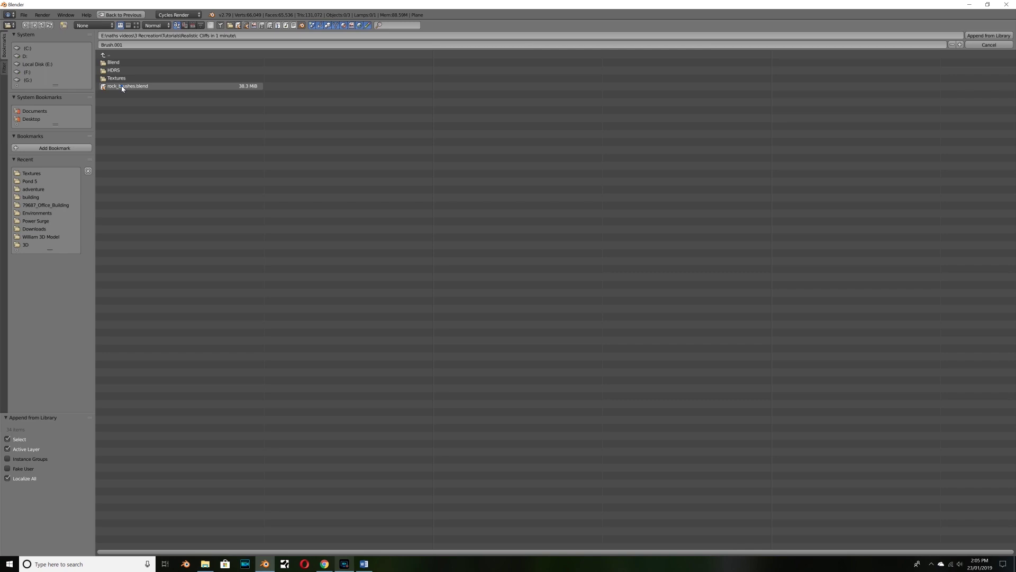
click(123, 86)
click(111, 63)
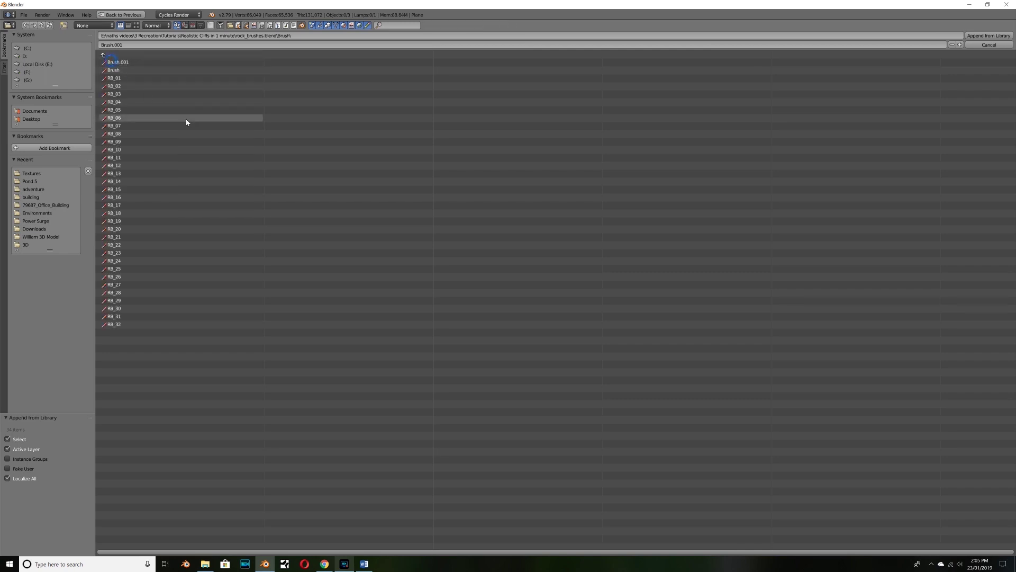
key(a)
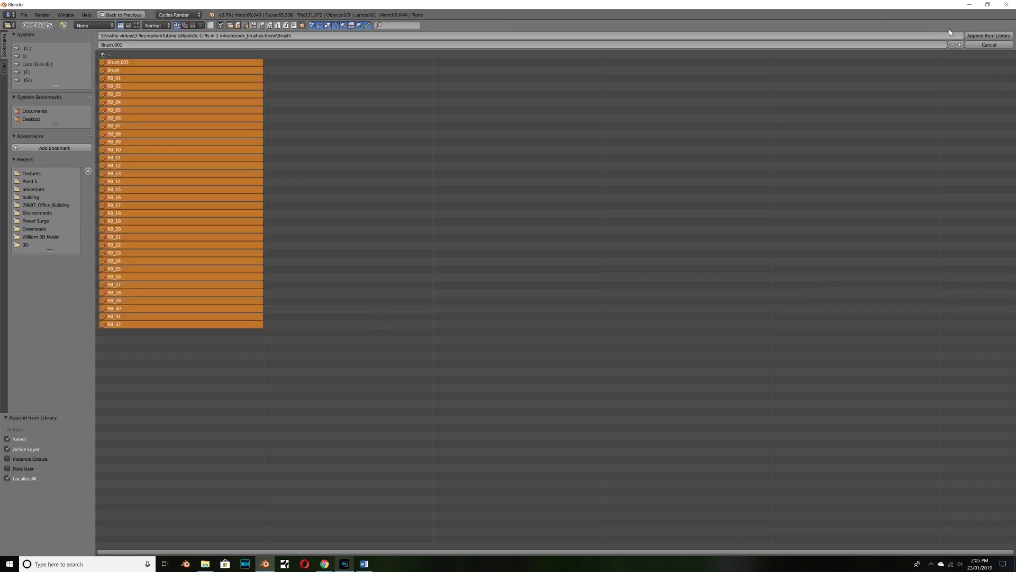
click(997, 40)
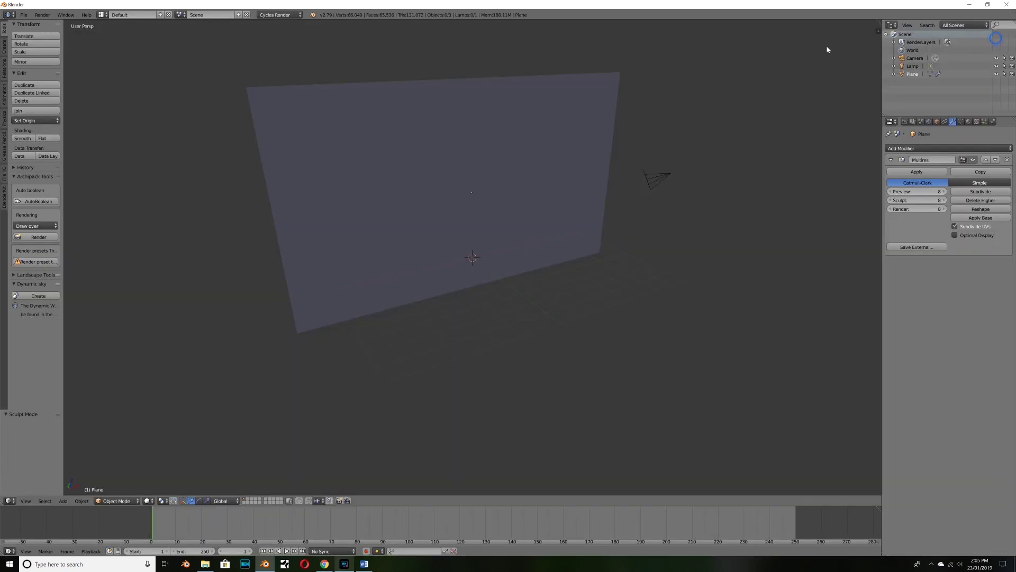
- Switch the plane to Sculpt Mode and make RB_30 the active brush
click(121, 503)
click(114, 473)
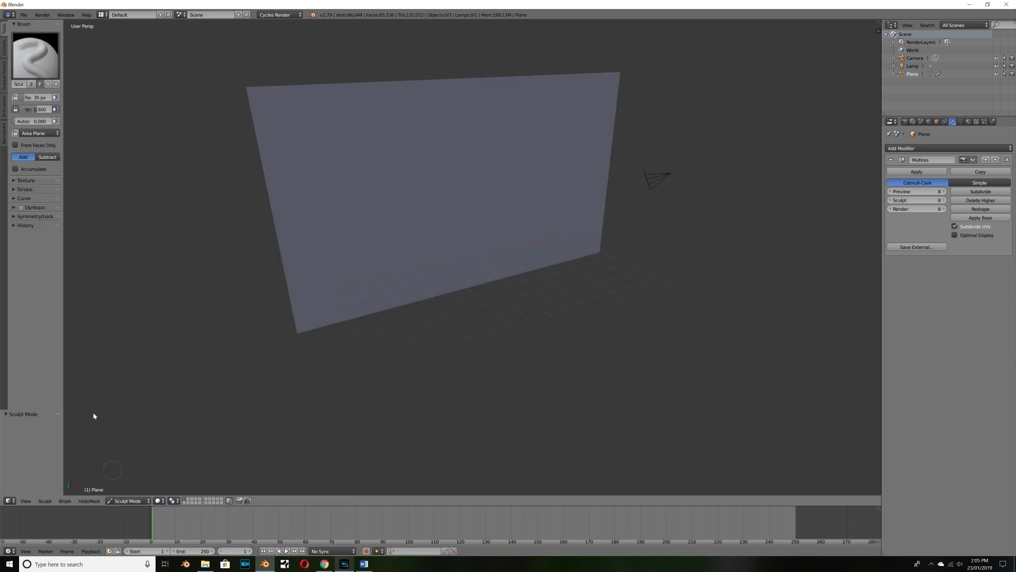
click(32, 51)
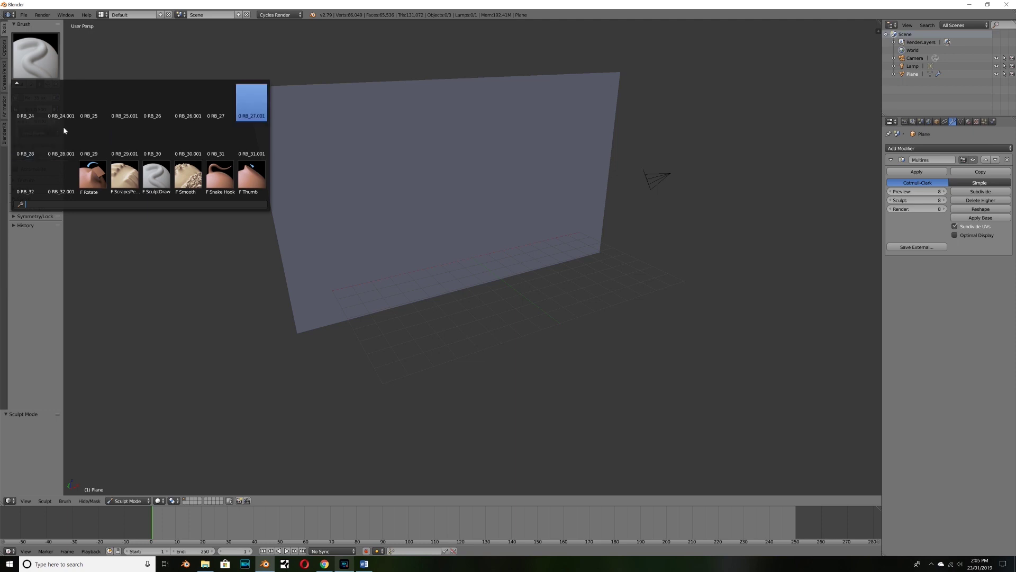
scroll(62, 126, up, 8)
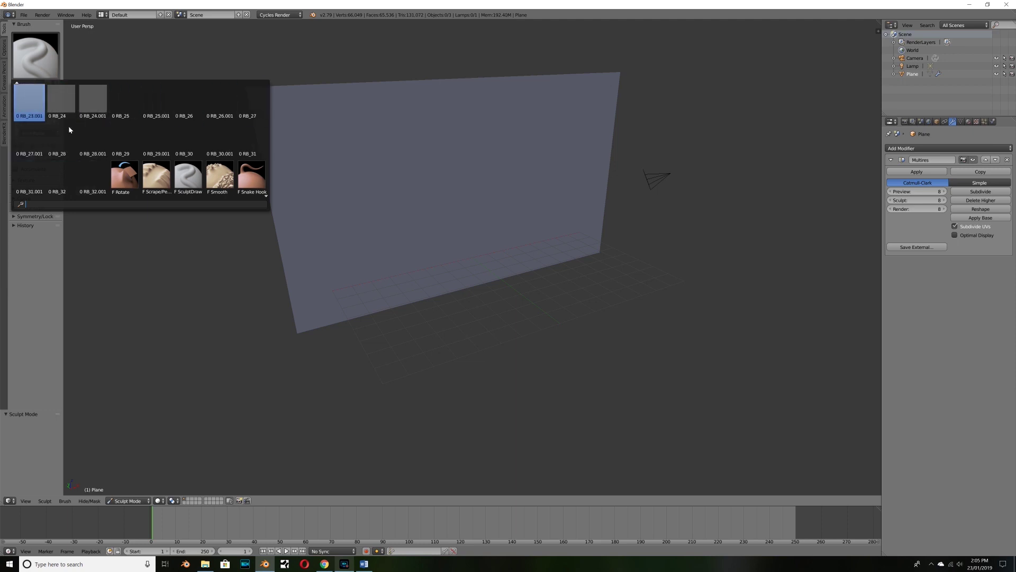
scroll(69, 129, up, 2)
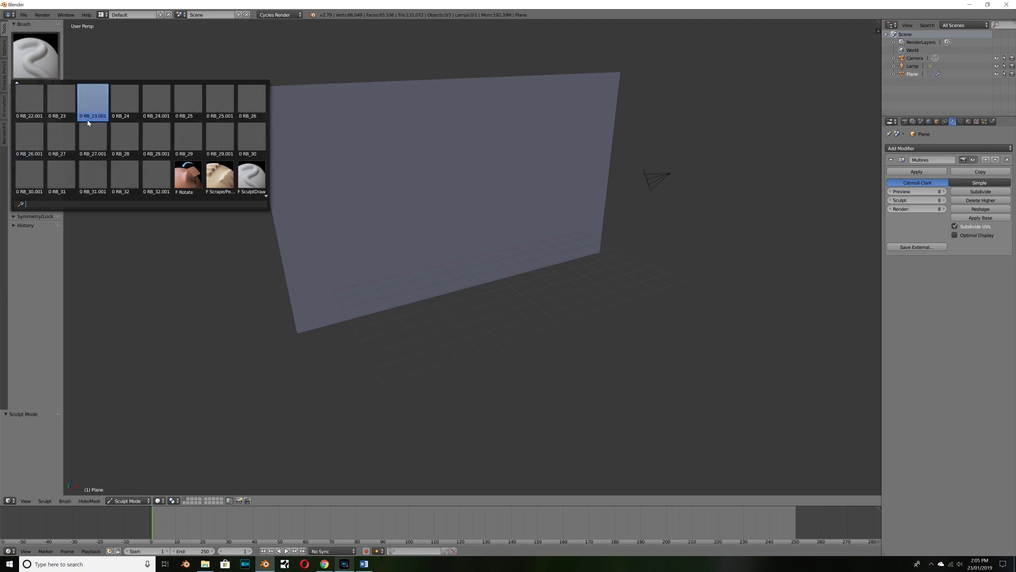
click(249, 139)
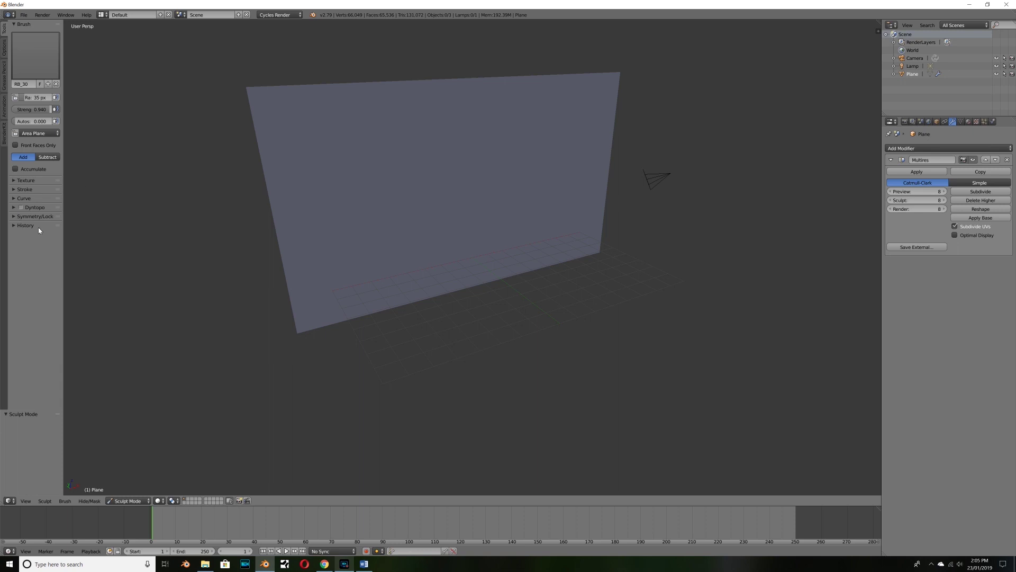
- Toggle X mirroring, use the Anchored stroke, and stamp a rocky blotch top-left
click(13, 216)
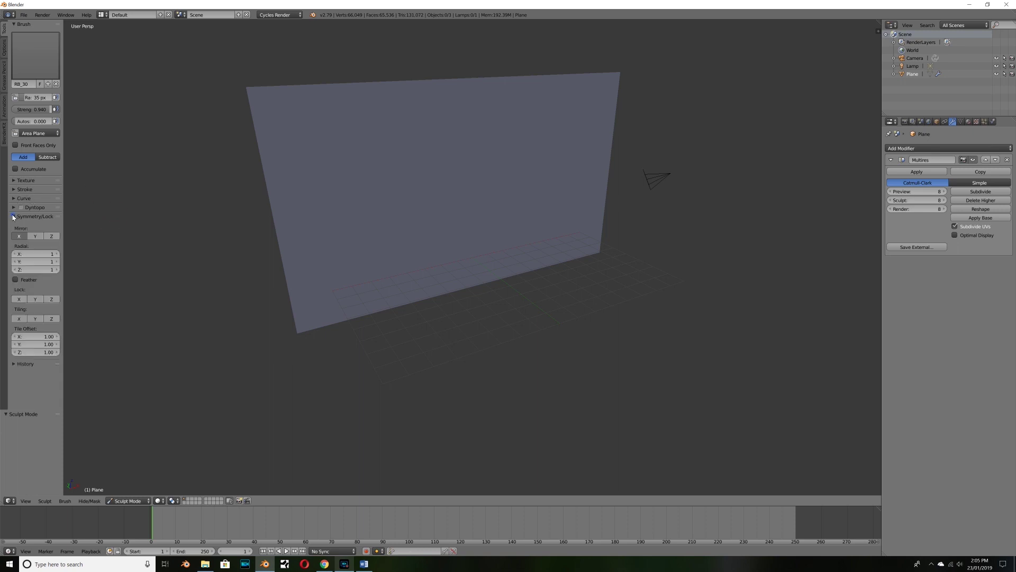
click(20, 237)
click(22, 217)
click(15, 190)
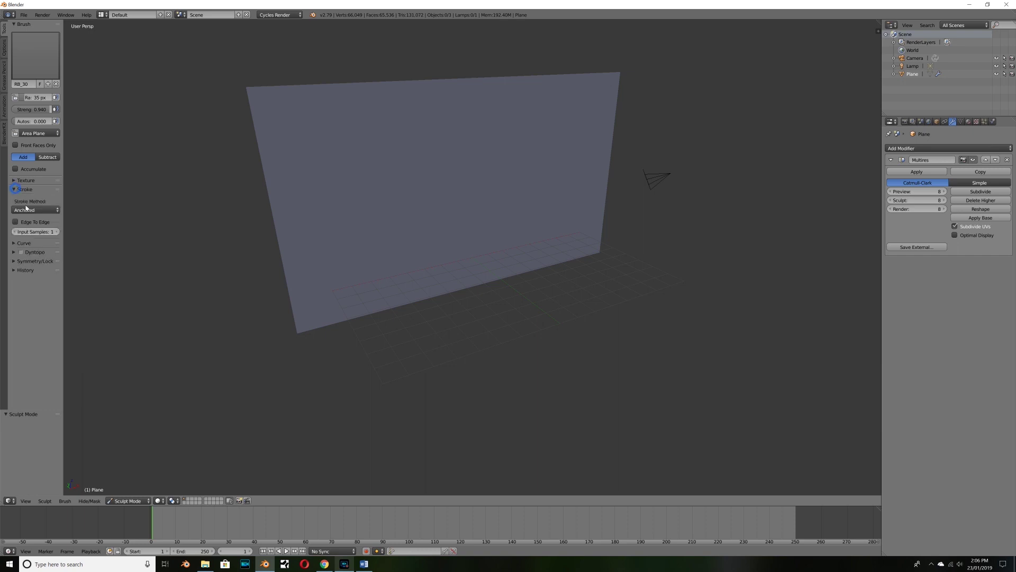
click(25, 210)
drag(343, 145, 377, 163)
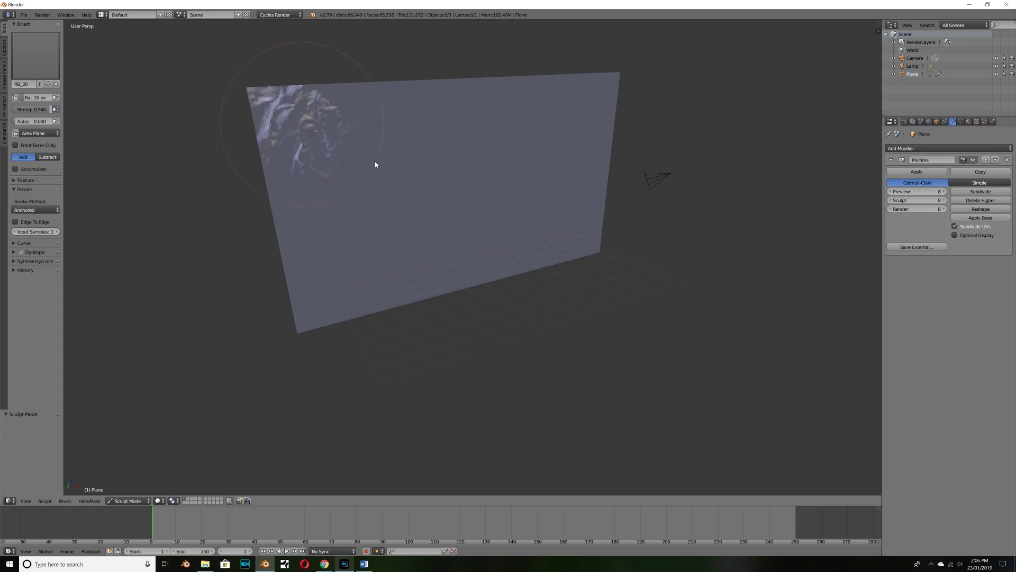
- Reselect the plane, re-enter Sculpt Mode and add a ninth multires level
mouse_move(376, 164)
middle_down()
mouse_move(631, 164)
mouse_move(340, 147)
mouse_move(333, 113)
mouse_move(394, 243)
middle_up()
scroll(329, 120, up, 2)
click(126, 499)
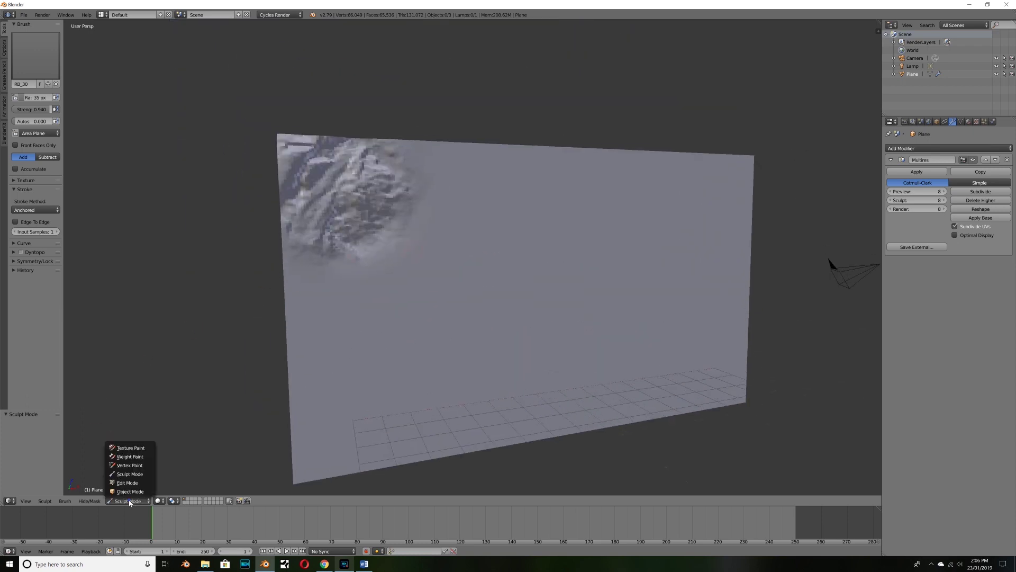
click(125, 492)
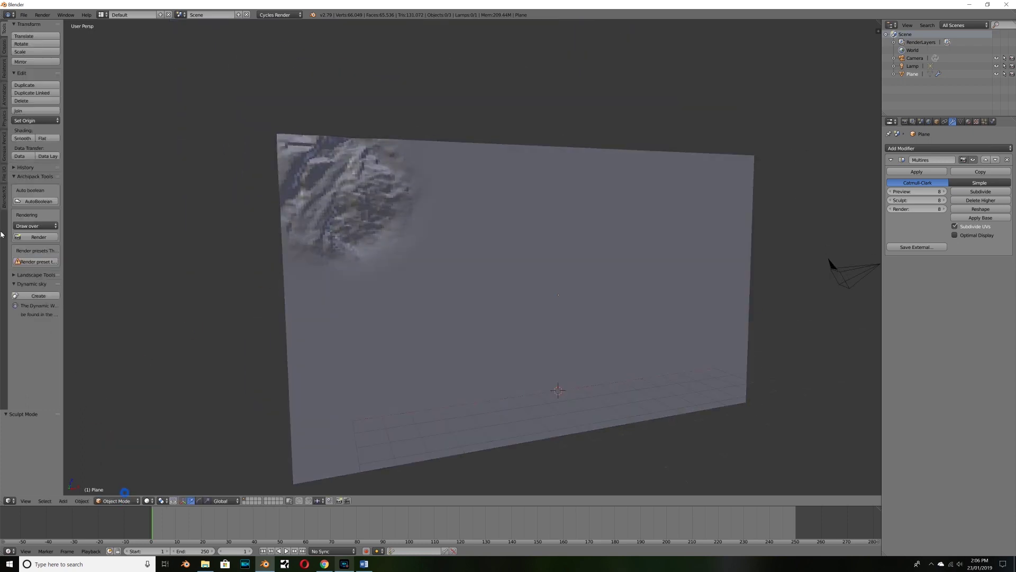
right_click(311, 364)
click(117, 501)
click(116, 472)
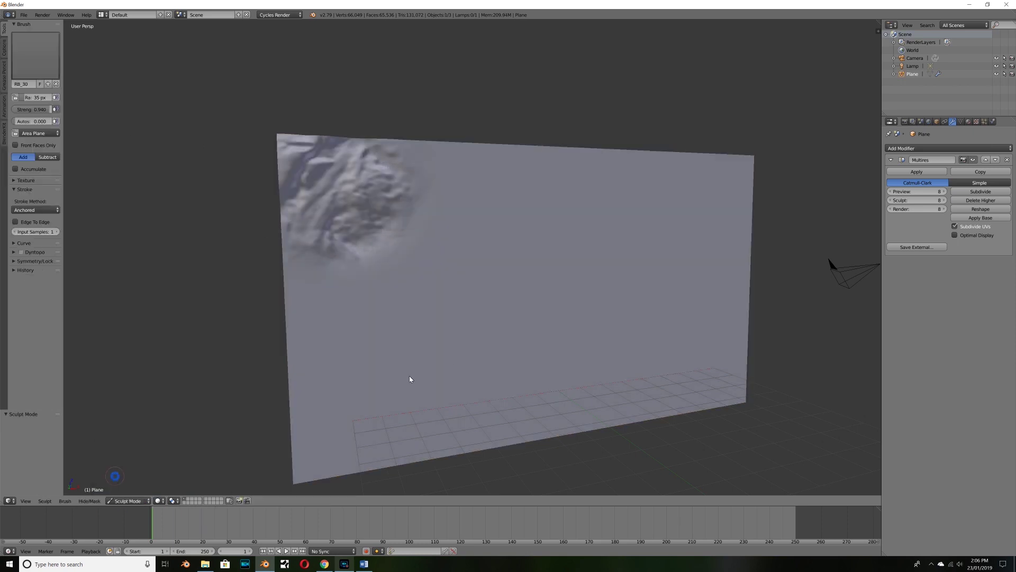
click(972, 192)
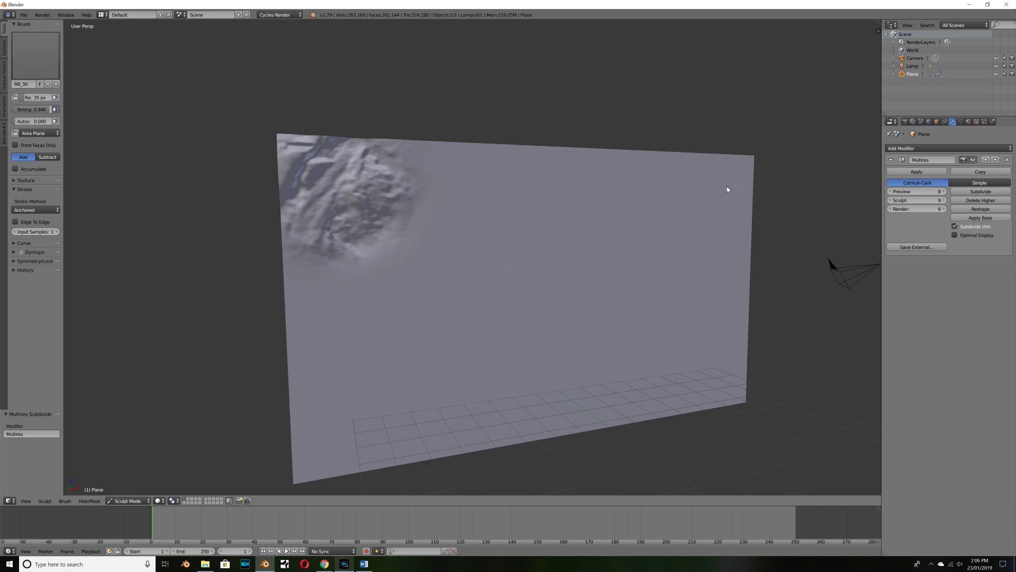
- Raise rocky masses at the top-right, right edge, left area and centre of the plane
mouse_move(727, 190)
mouse_down()
mouse_move(653, 227)
mouse_move(699, 315)
mouse_up()
mouse_move(699, 316)
middle_down()
mouse_move(651, 249)
mouse_move(704, 283)
middle_up()
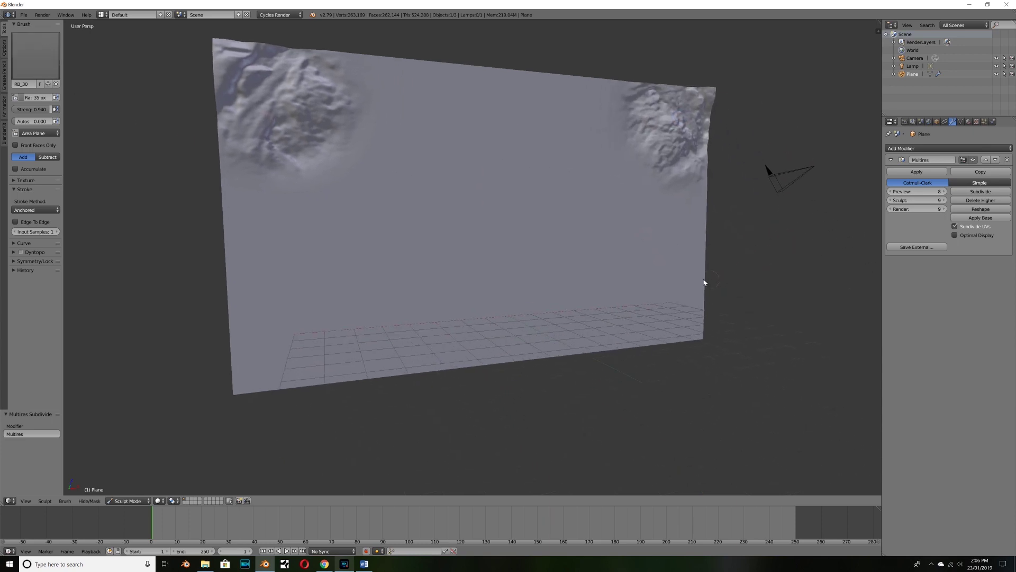
mouse_move(704, 282)
mouse_down()
mouse_move(553, 340)
mouse_move(515, 288)
mouse_up()
middle_drag(515, 288, 584, 224)
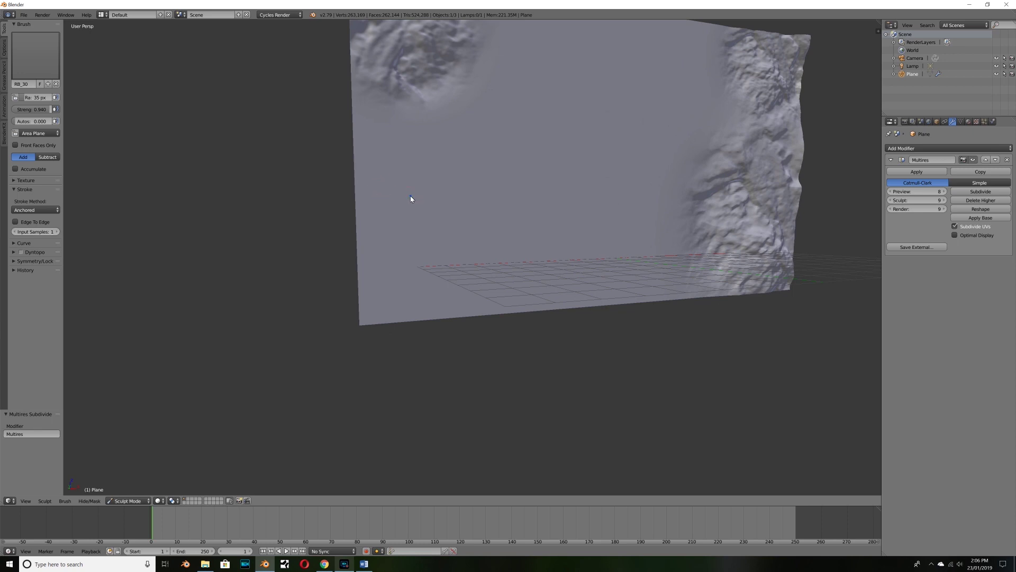
drag(411, 198, 545, 324)
mouse_move(663, 185)
mouse_down()
mouse_move(532, 266)
mouse_move(611, 329)
mouse_up()
mouse_move(610, 328)
middle_down()
mouse_move(613, 275)
mouse_move(502, 360)
middle_up()
- Stamp diagonal rocky ridges across the plane's top with brush RB_28.001
click(36, 53)
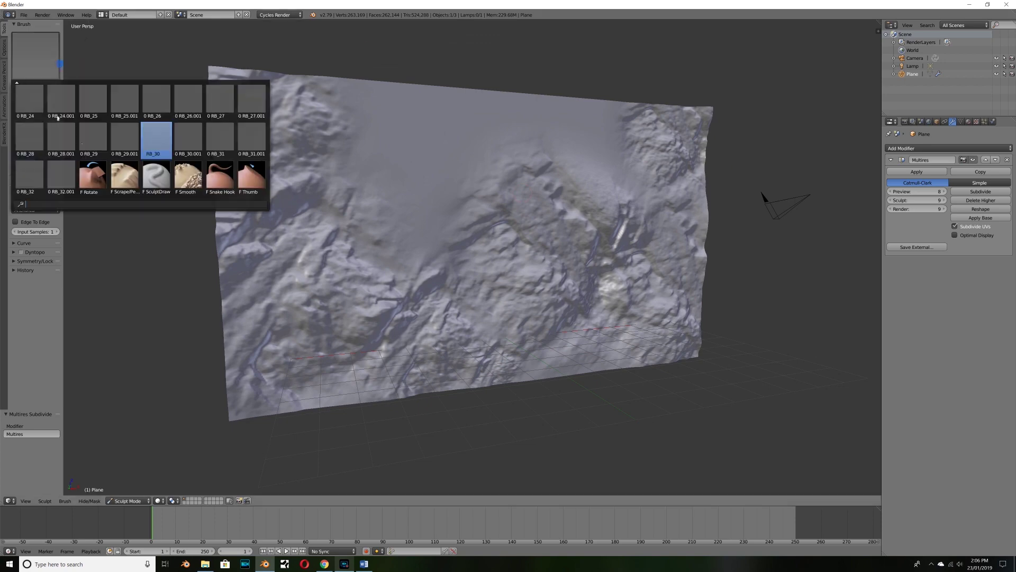
click(61, 138)
mouse_move(397, 128)
mouse_down()
mouse_move(469, 200)
mouse_move(423, 211)
mouse_move(456, 295)
mouse_up()
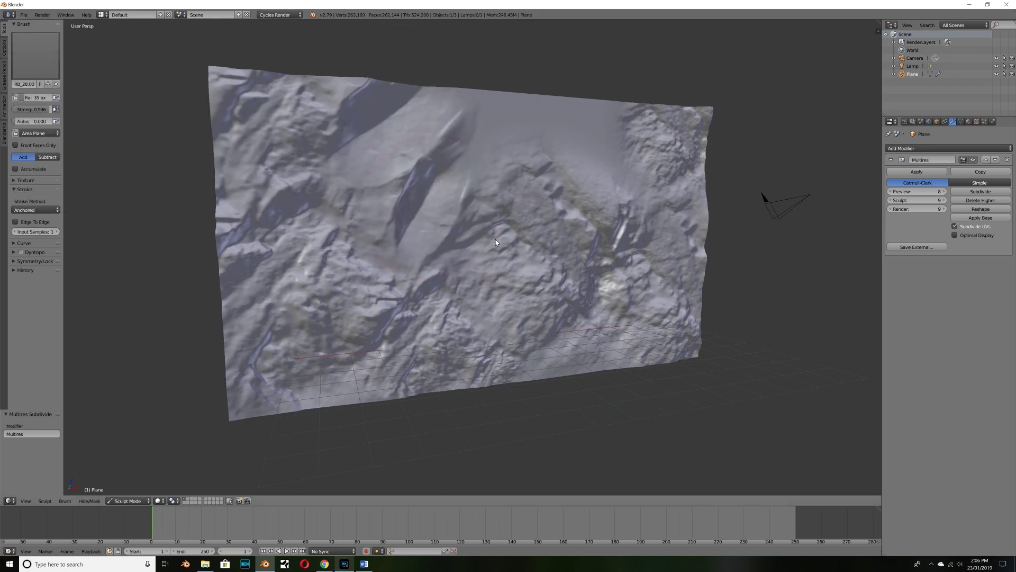
drag(430, 207, 489, 258)
drag(622, 173, 609, 208)
mouse_move(499, 122)
mouse_down()
mouse_move(557, 154)
mouse_move(557, 171)
mouse_up()
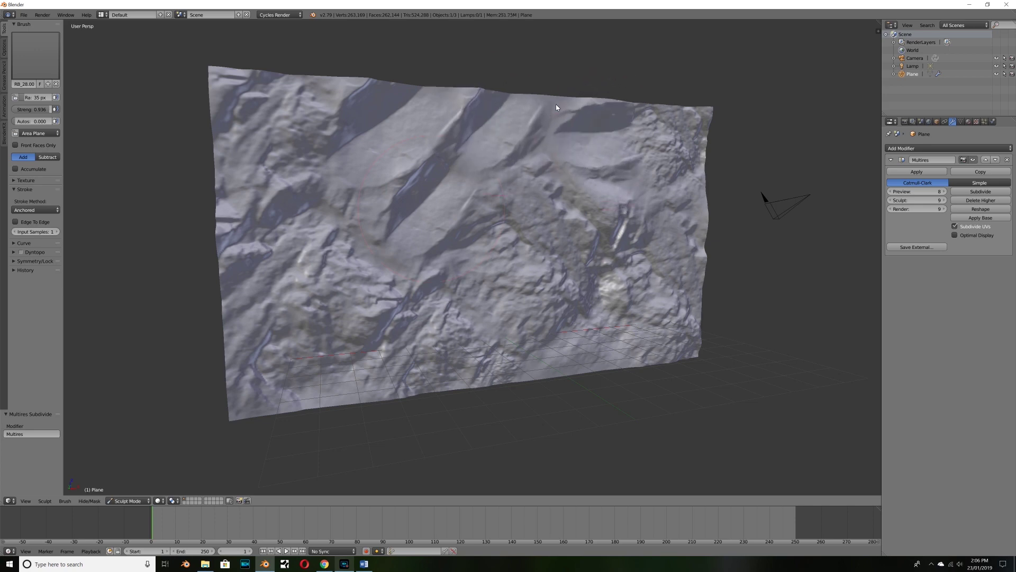
mouse_move(572, 146)
middle_down()
mouse_move(482, 192)
mouse_move(517, 207)
mouse_move(510, 211)
mouse_move(438, 206)
mouse_move(486, 204)
mouse_move(466, 222)
middle_up()
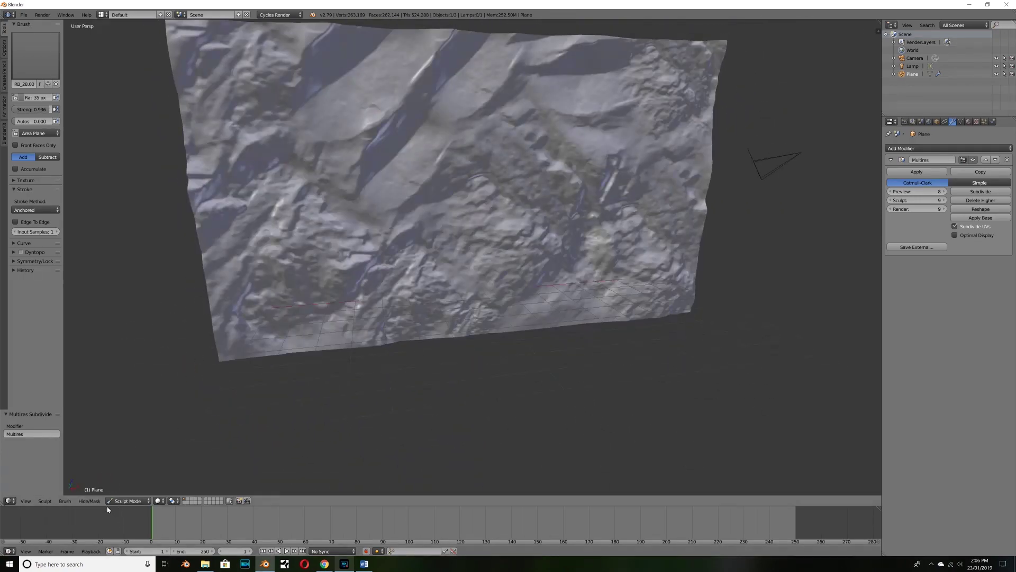
- In Object Mode, point the Poliigon converter at the Realistic Cliffs in 1 minute Textures folder
click(122, 504)
click(123, 489)
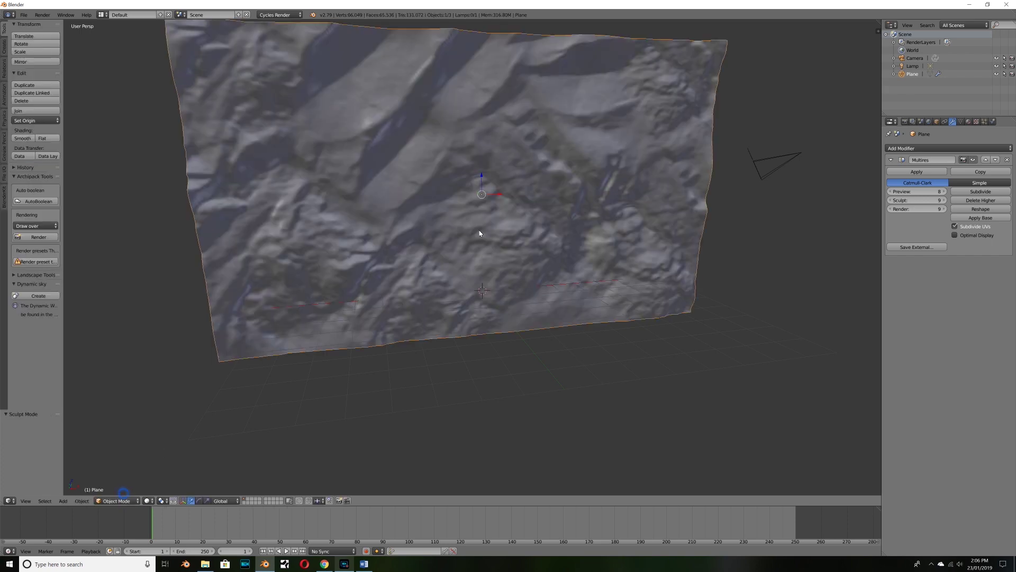
middle_drag(481, 230, 529, 214)
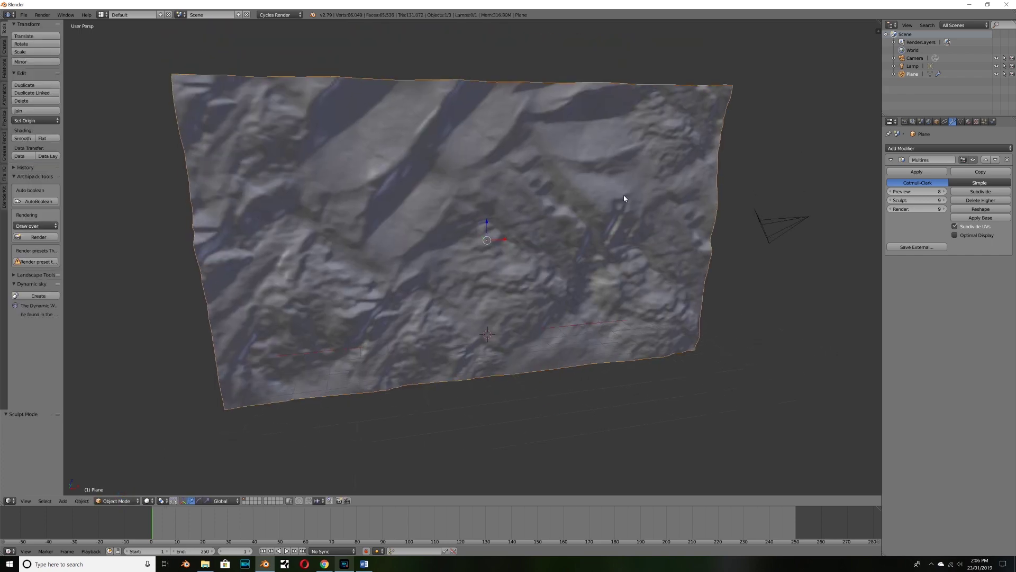
click(967, 123)
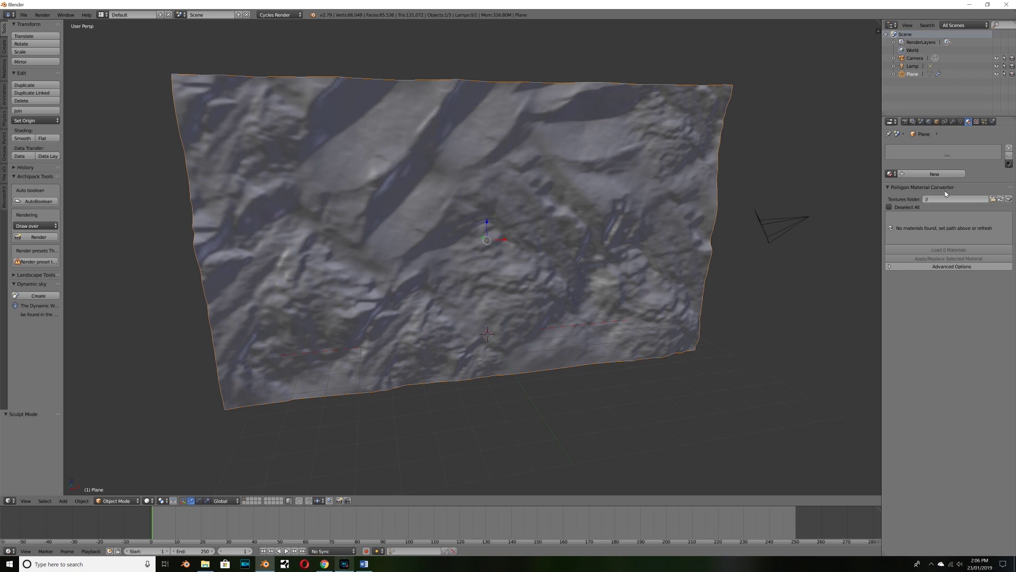
click(994, 200)
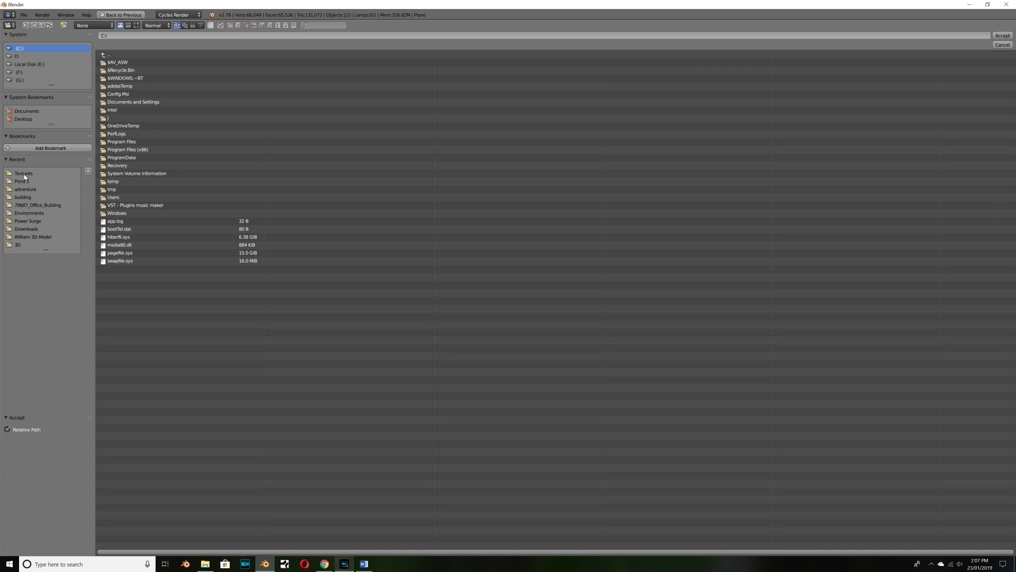
click(128, 55)
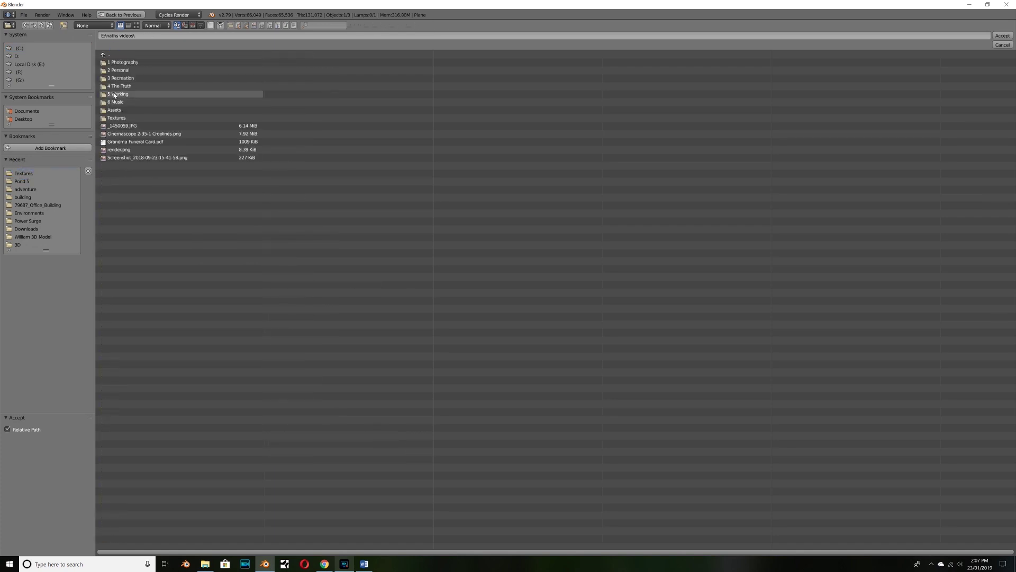
click(129, 78)
click(127, 61)
click(138, 112)
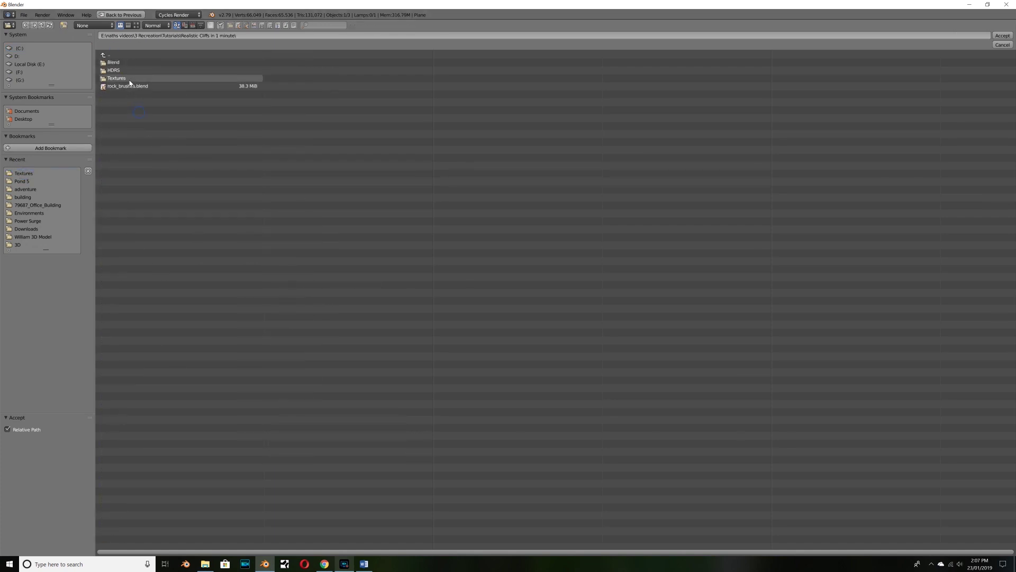
click(132, 79)
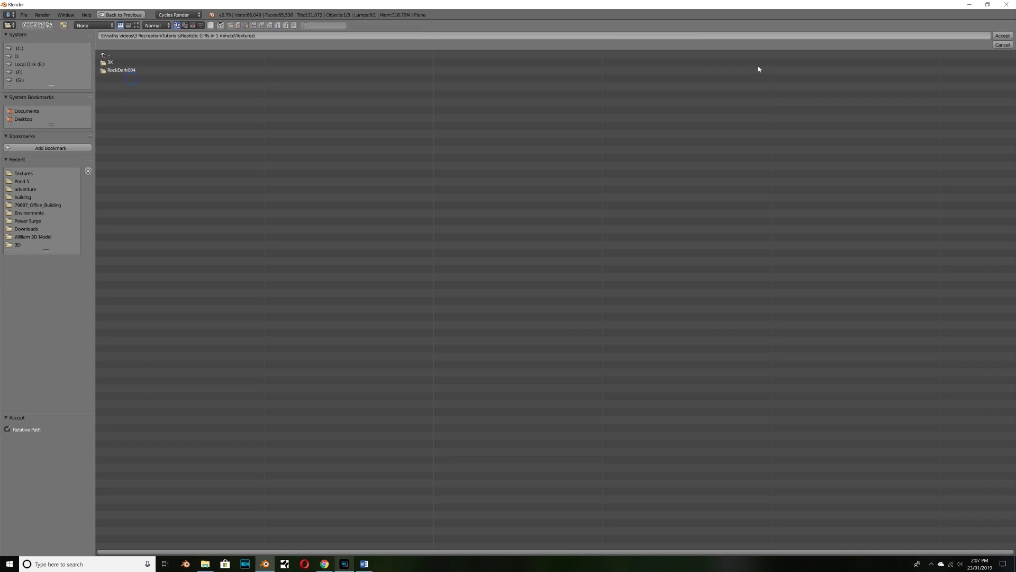
click(999, 35)
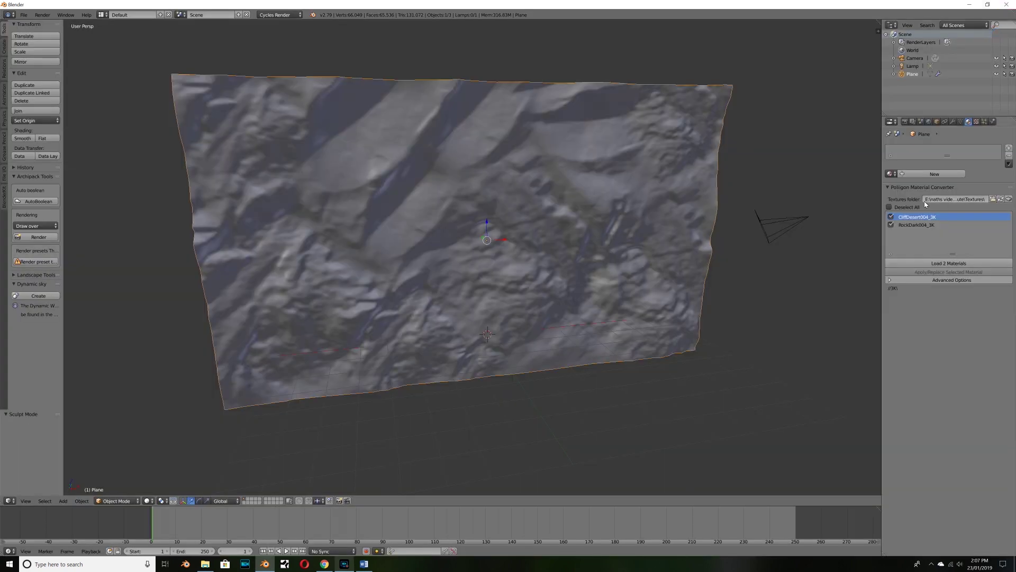
- Load both rock materials and apply RockDark004_3K to the plane, dismissing the UV warning
click(934, 263)
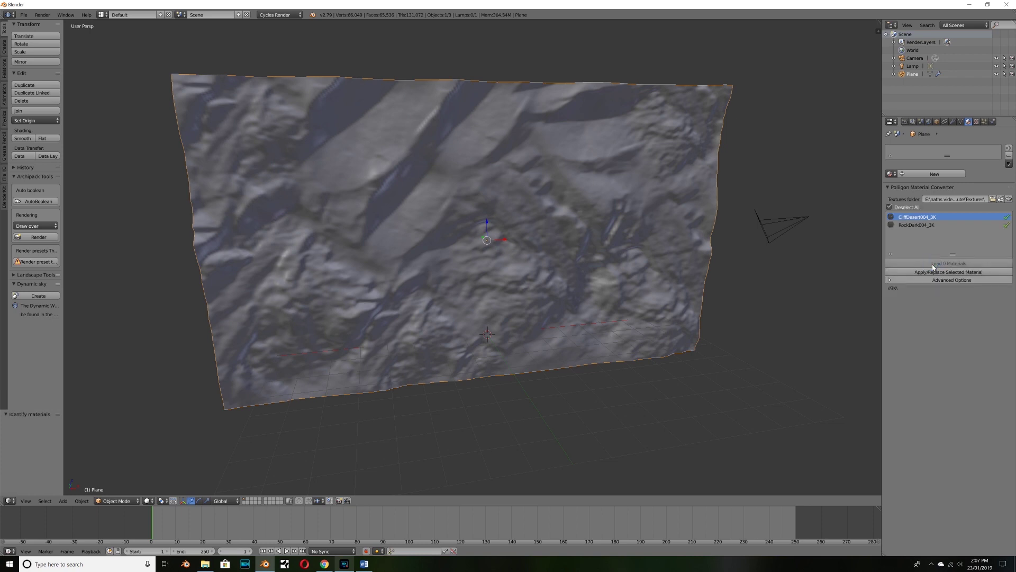
click(915, 225)
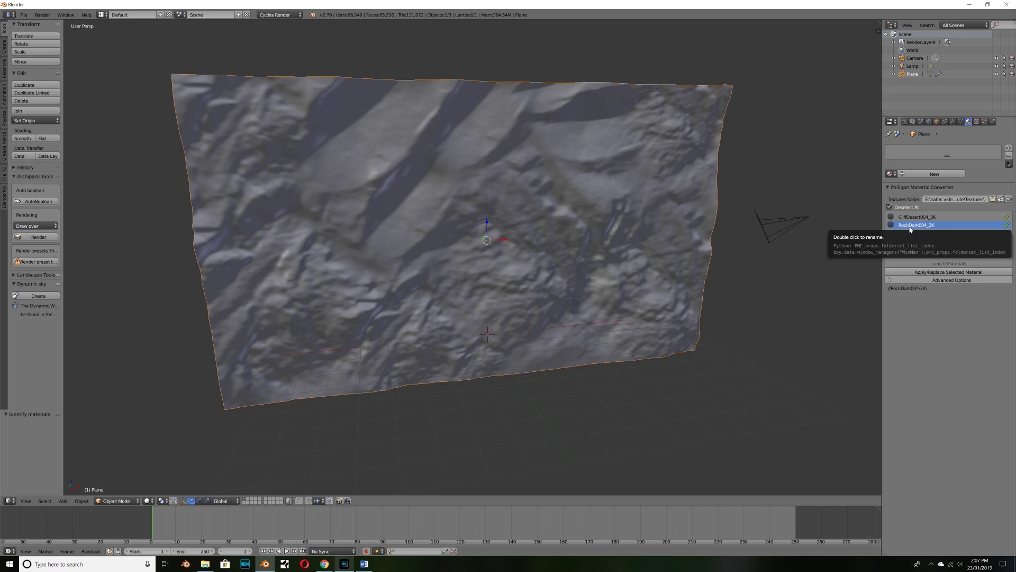
click(934, 272)
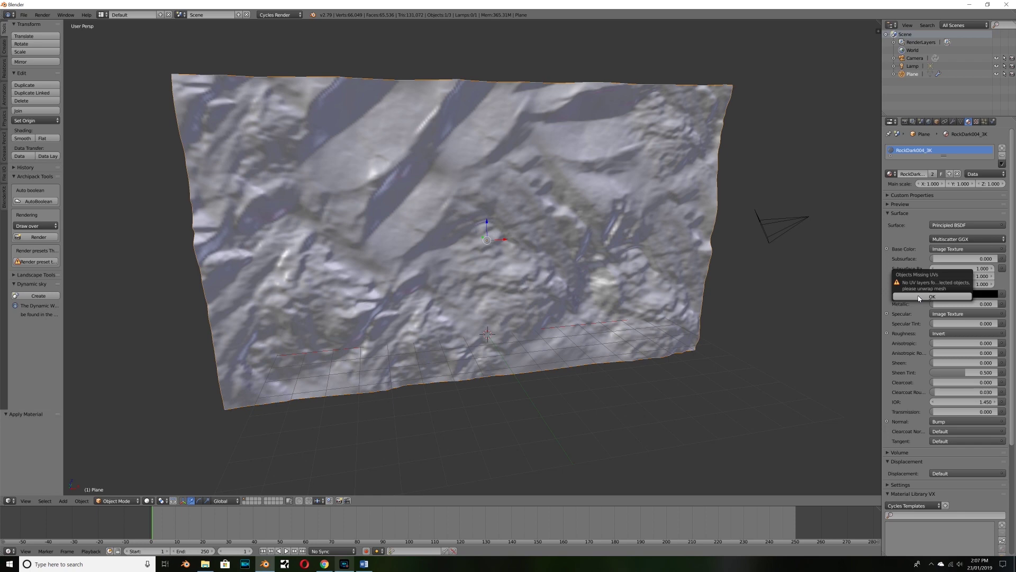
click(919, 297)
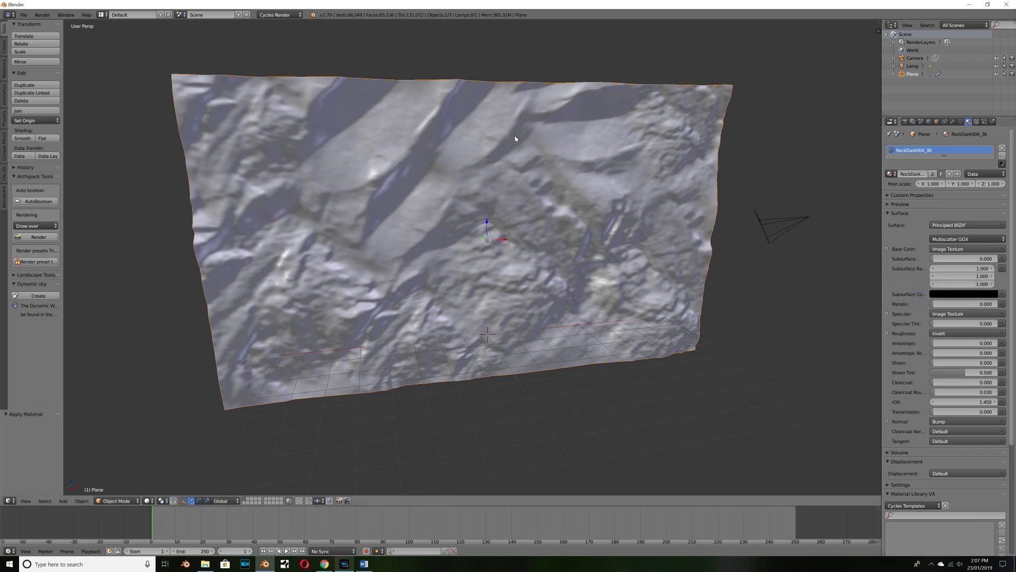
- Smart UV Project the cliff plane's mesh at a 66 angle limit
key(Tab)
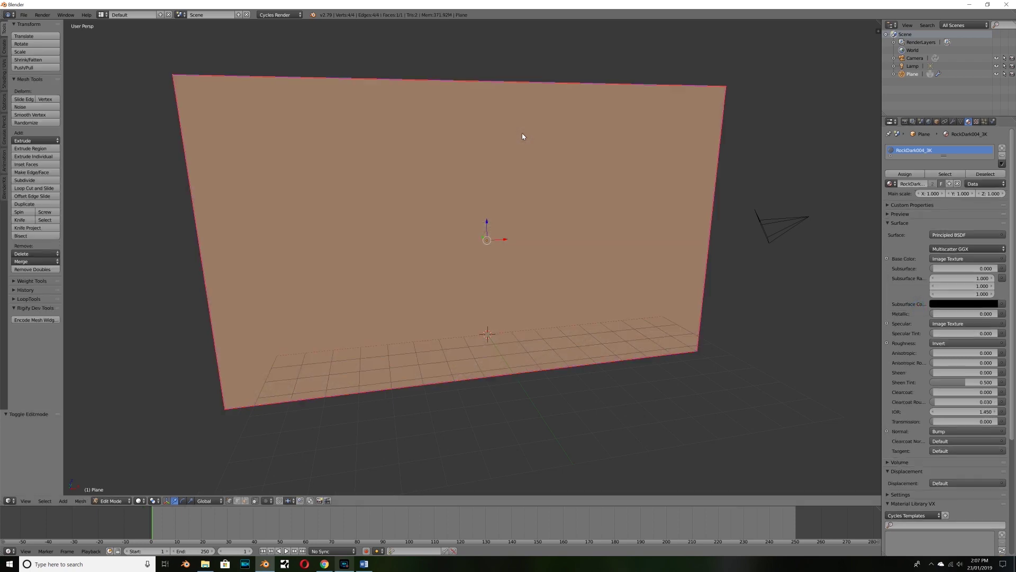
middle_drag(551, 220, 328, 177)
key(u)
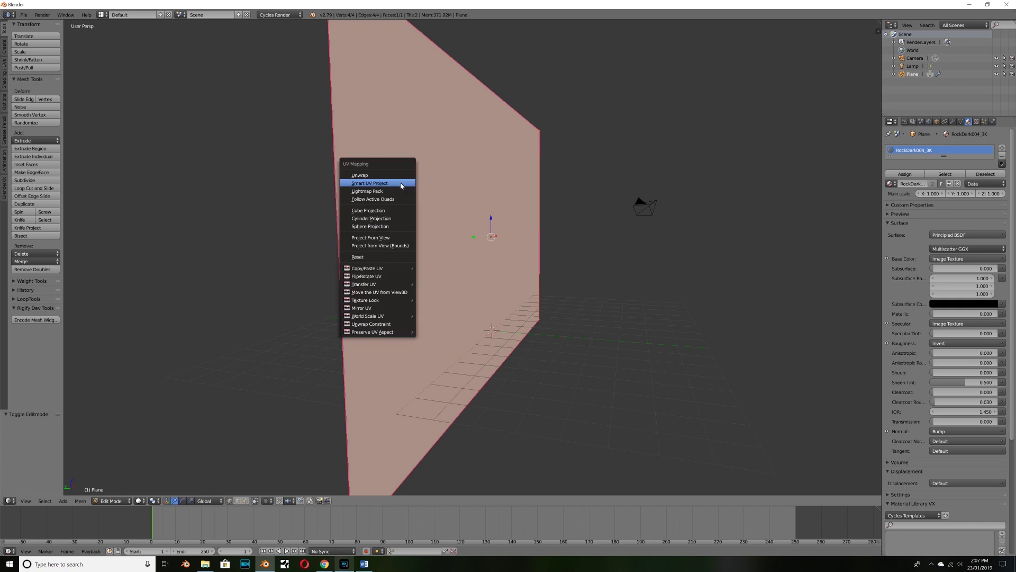
click(401, 184)
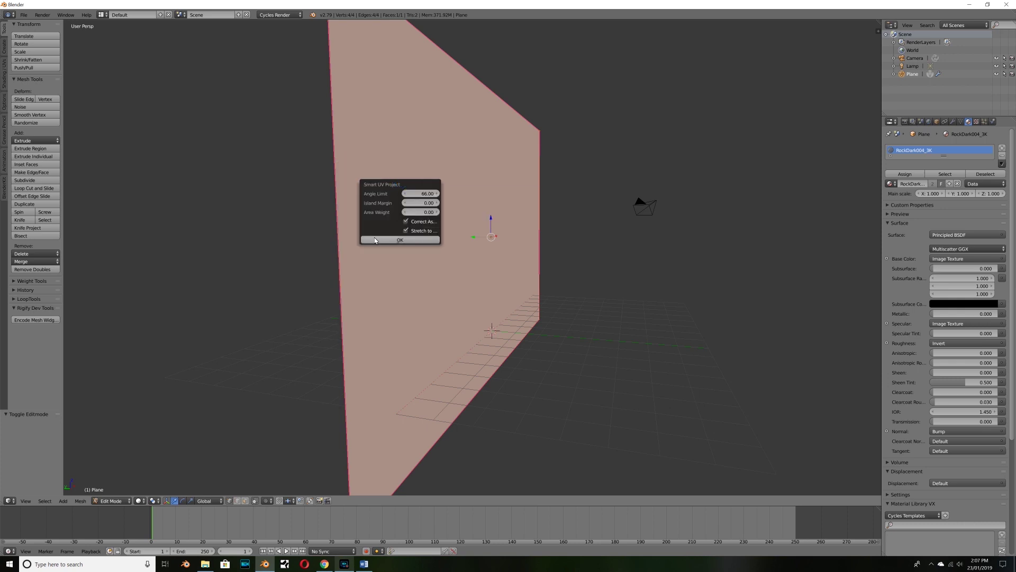
click(375, 238)
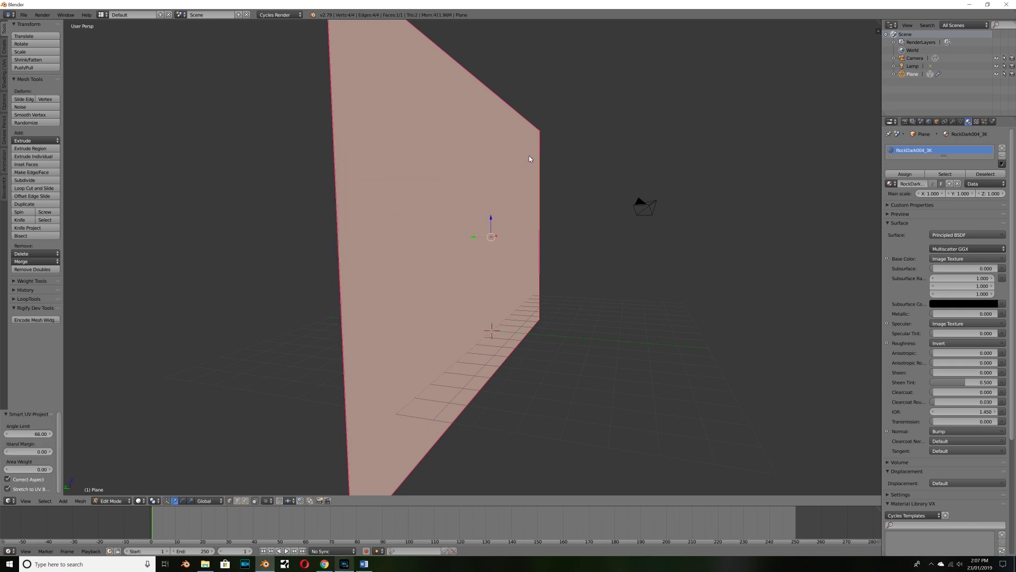
key(Tab)
- Preview the dark RockDark004_3K texture in rendered shading, then return to solid
middle_drag(547, 172, 494, 163)
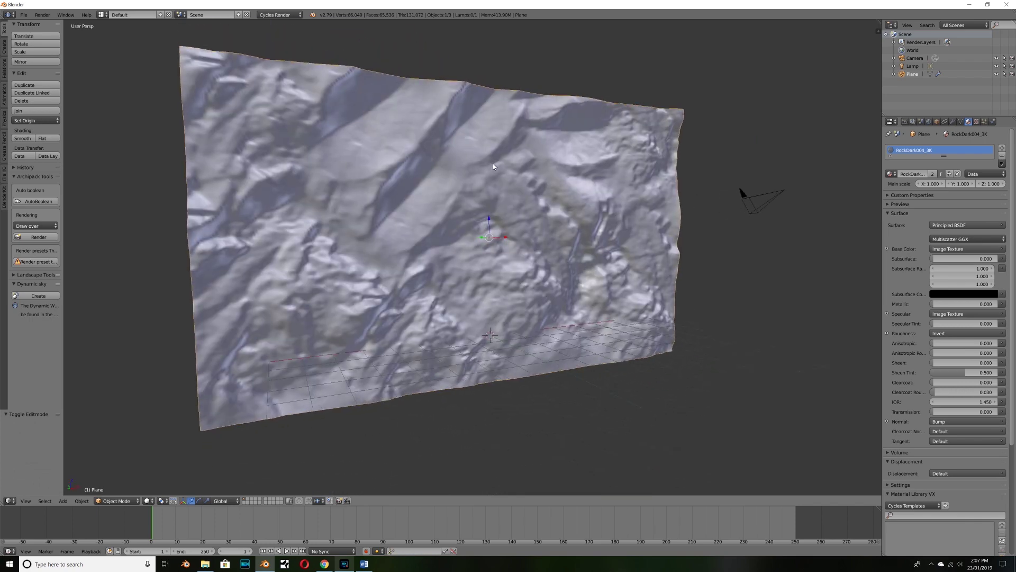
key(shift+z)
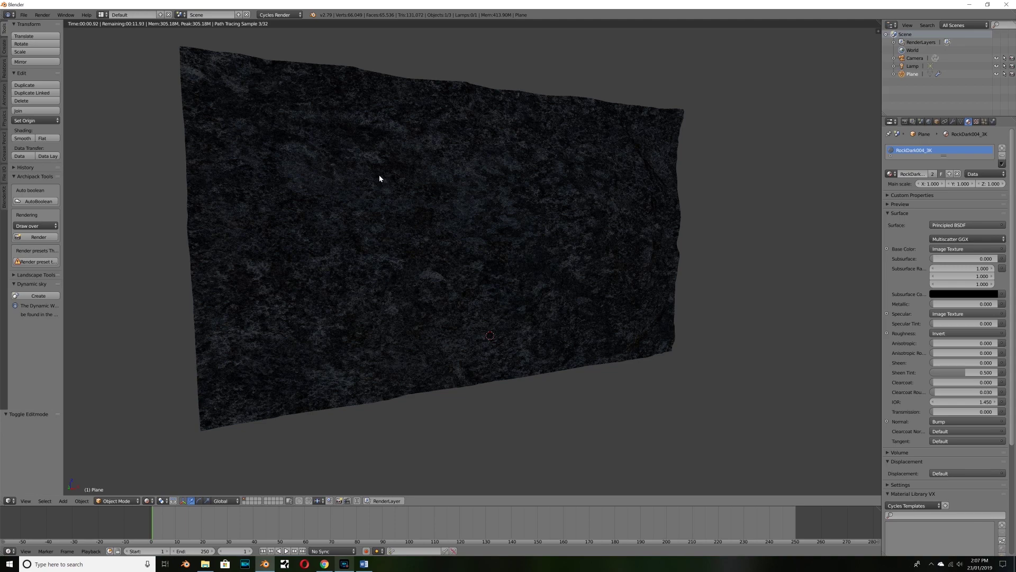
middle_drag(379, 178, 459, 218)
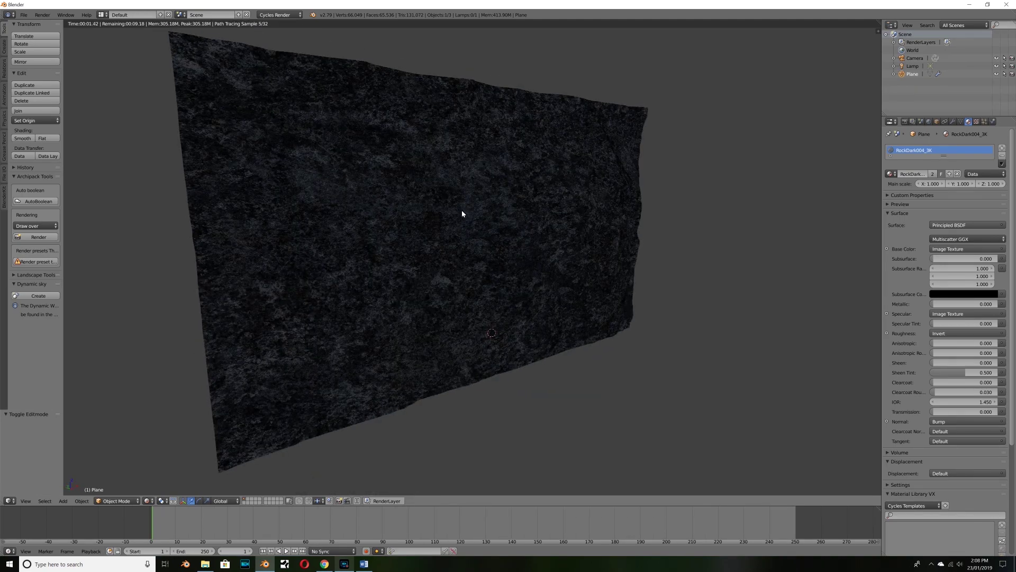
key(shift+z)
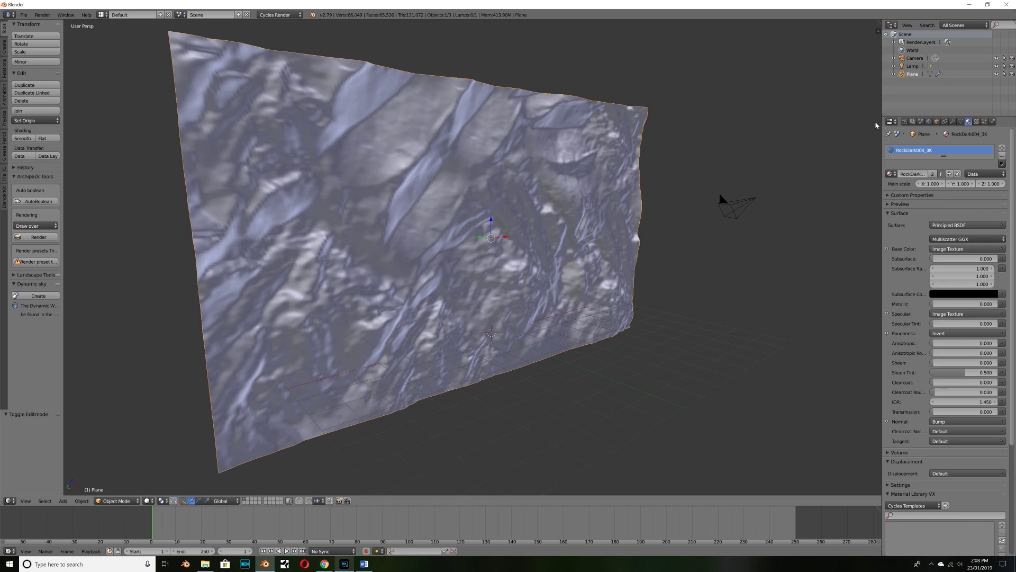
- Give the World a node background using forest.exr from the HDRS folder as environment texture
click(930, 122)
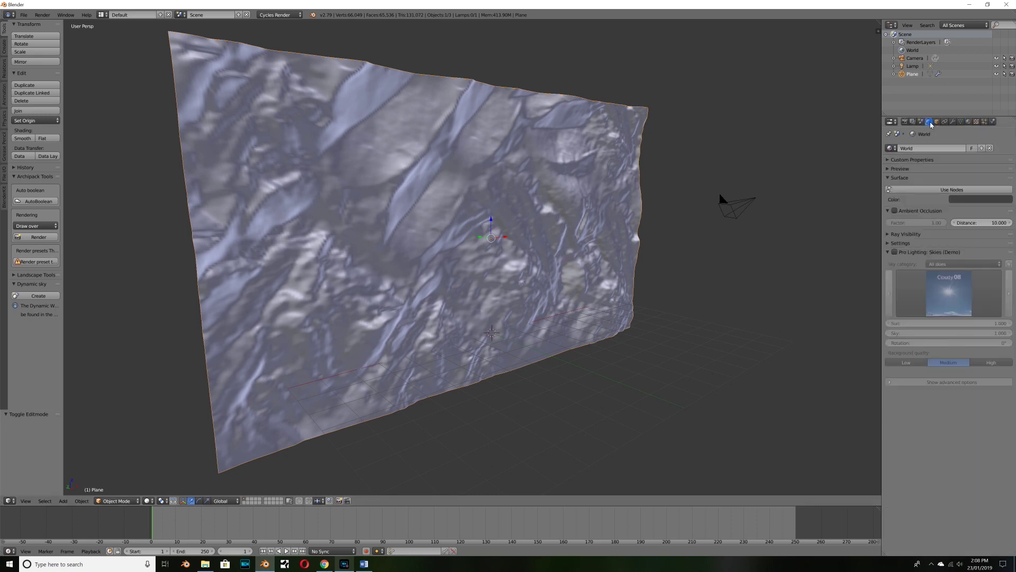
click(945, 190)
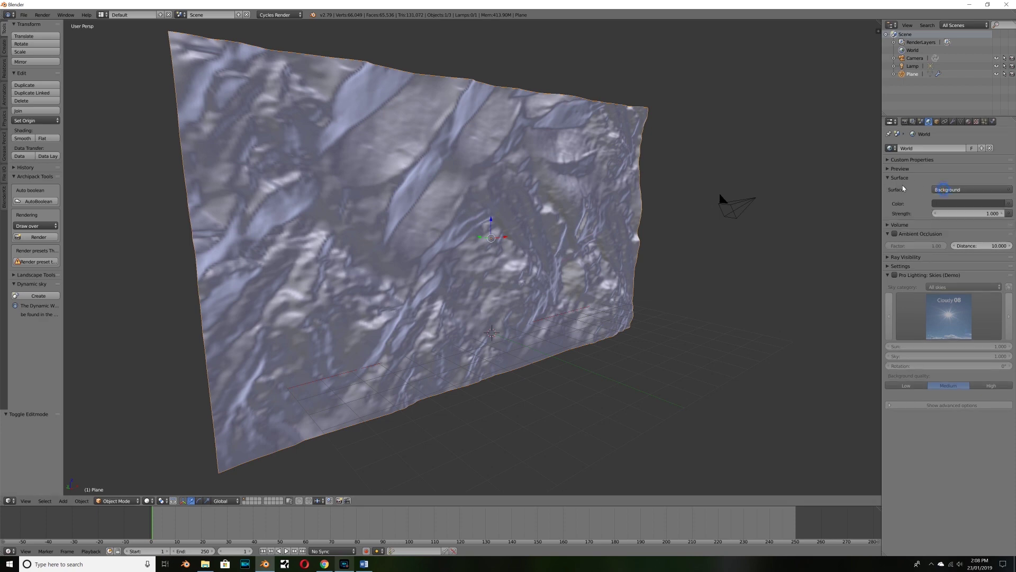
click(1004, 206)
click(855, 116)
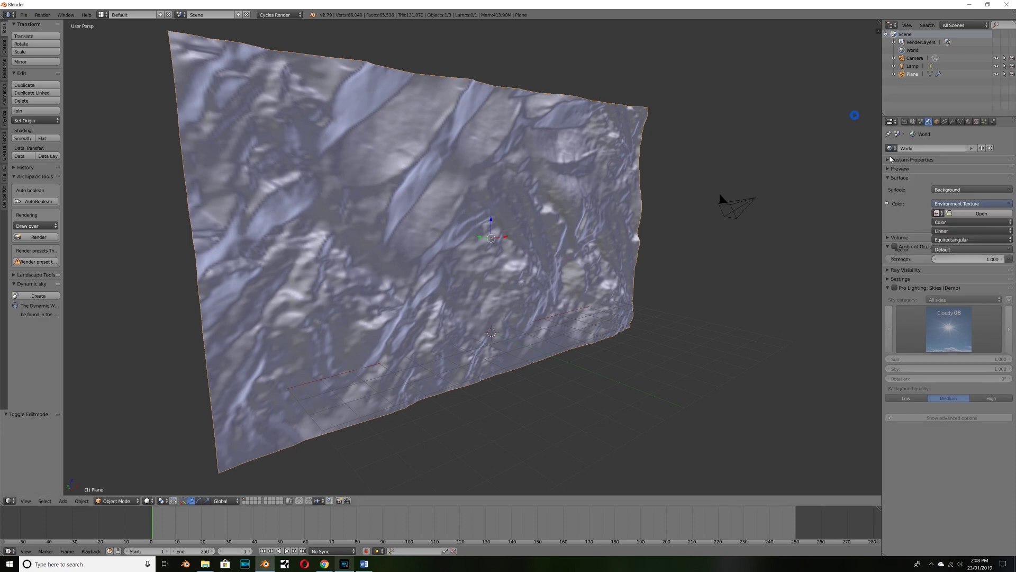
click(982, 213)
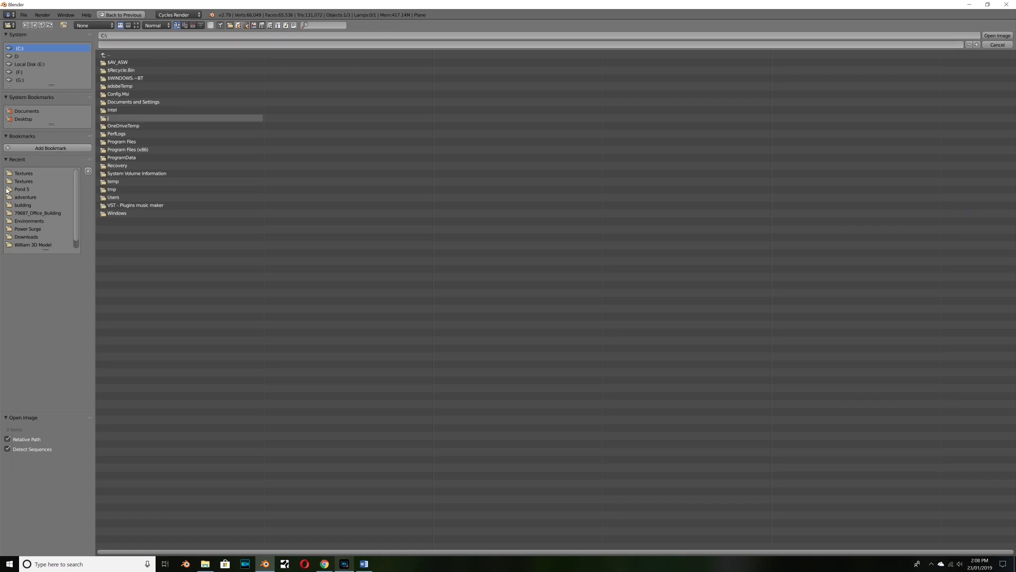
click(16, 173)
click(115, 55)
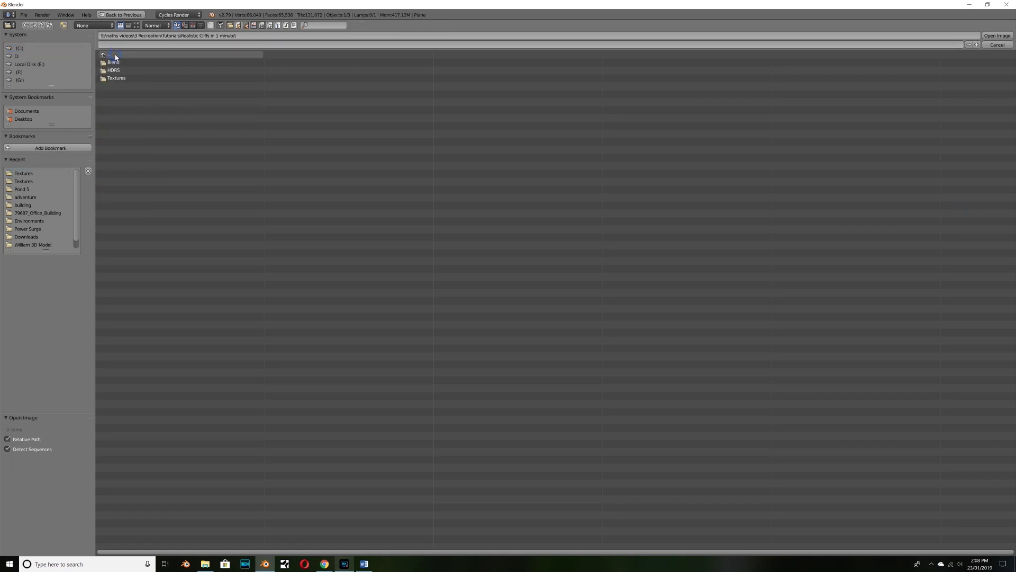
click(139, 70)
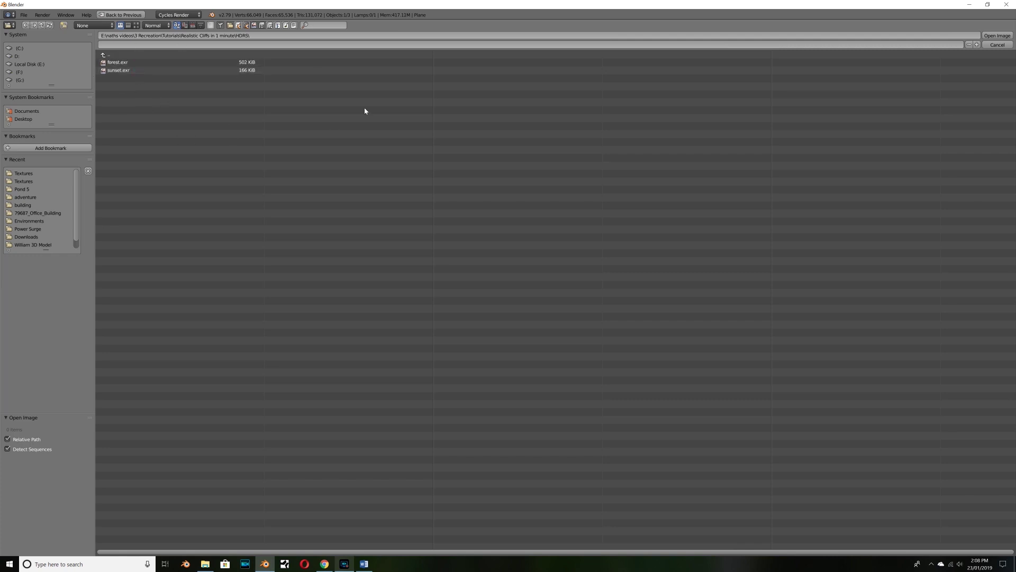
double_click(117, 63)
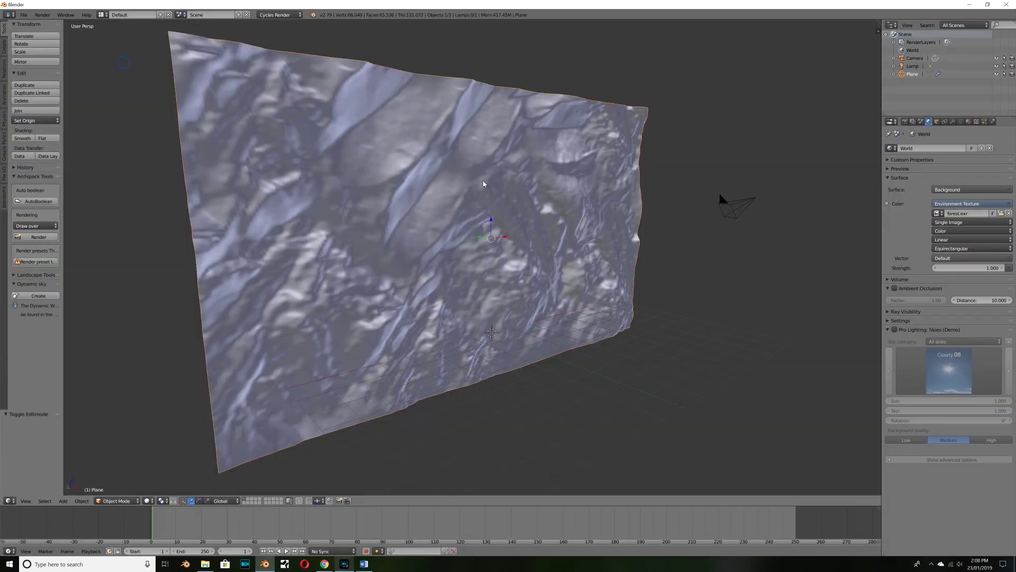
- Preview the forest-lit cliff plane in rendered shading, then return to solid
key(shift+z)
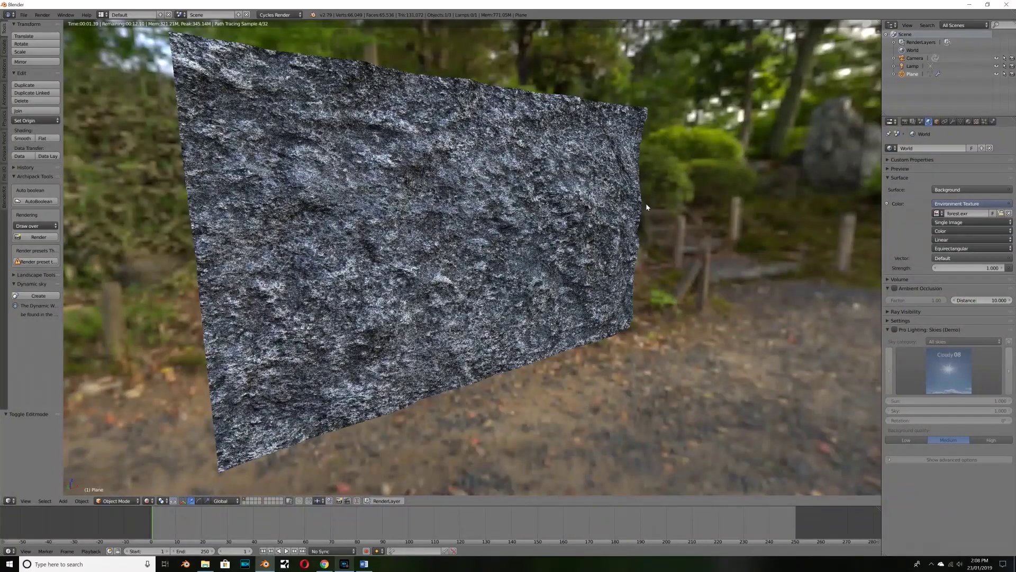
middle_drag(646, 207, 616, 206)
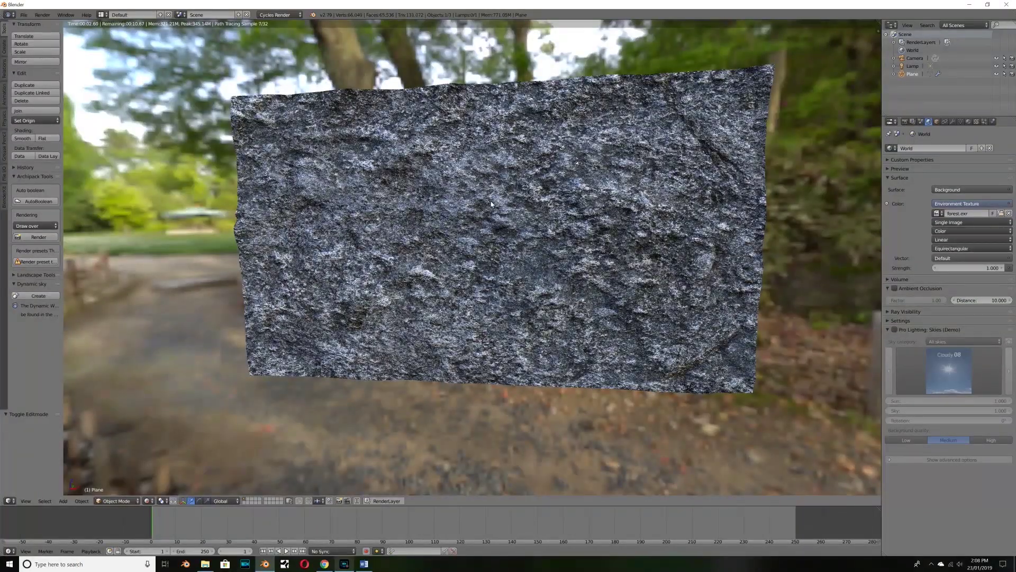
key(shift+z)
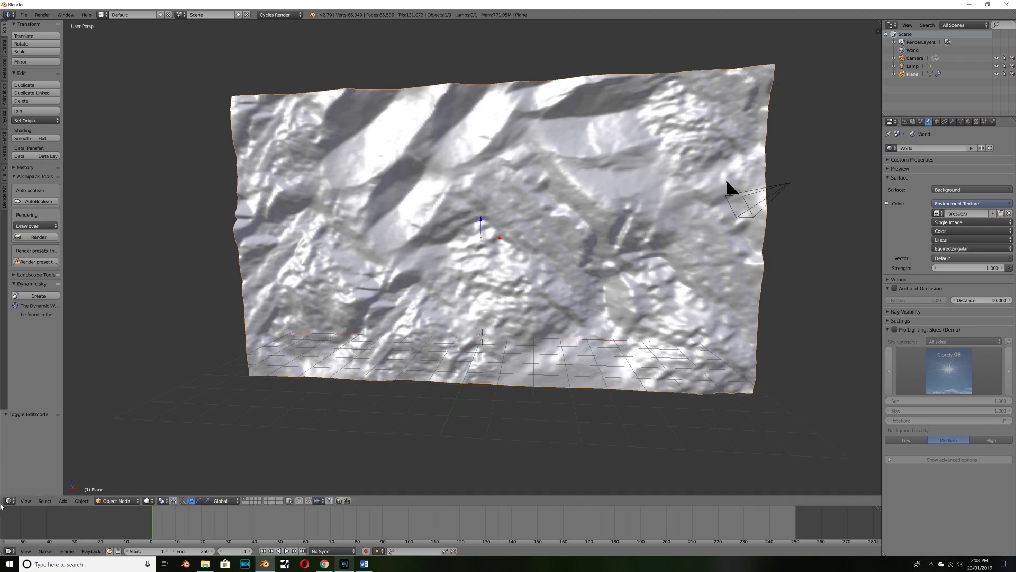
drag(3, 503, 132, 503)
- Make the left area a UV editor and stretch all the plane's UVs along Y by 1.754
click(7, 500)
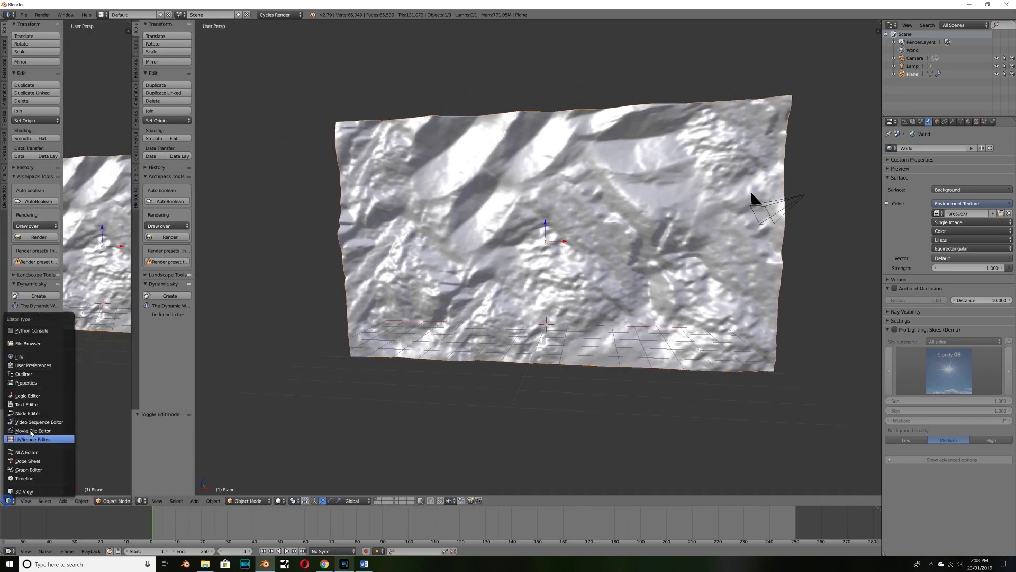
click(31, 439)
key(Tab)
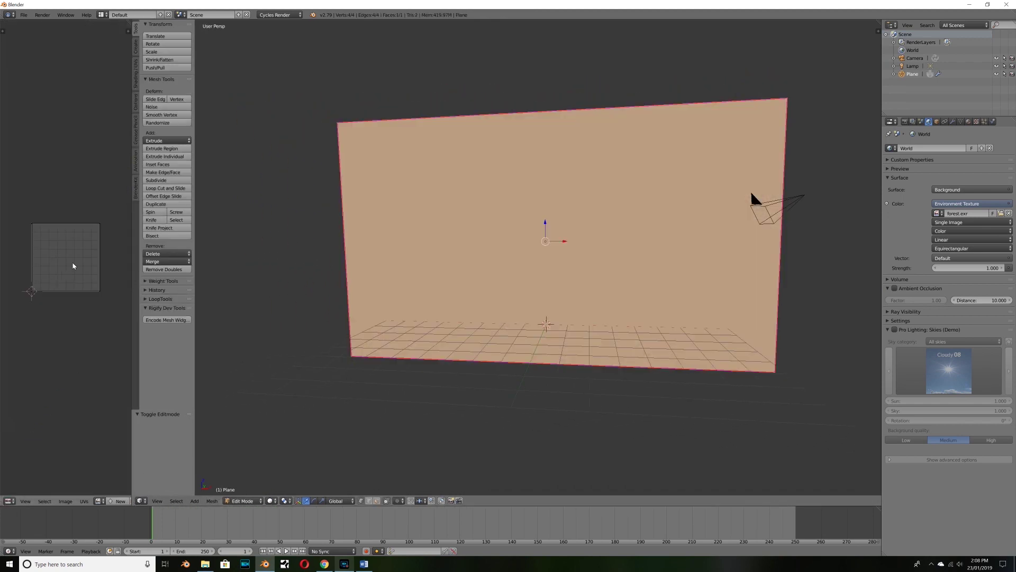
key(a)
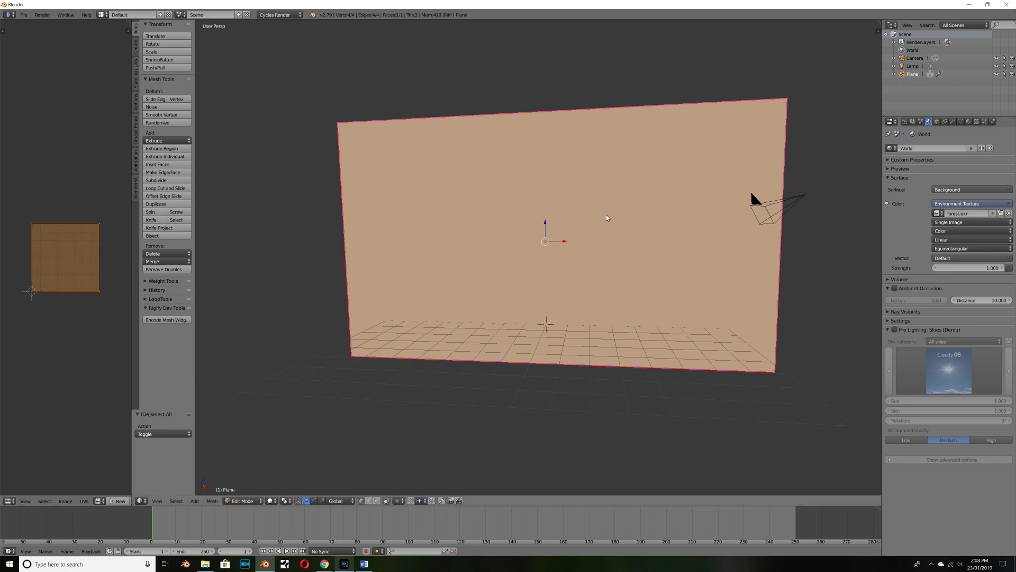
key(shift+z)
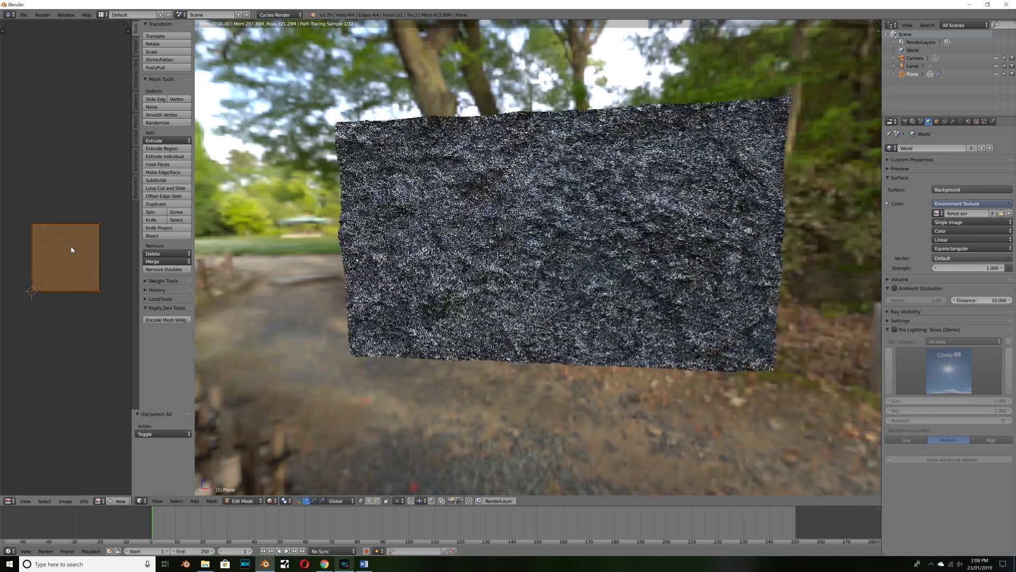
key(s)
key(x)
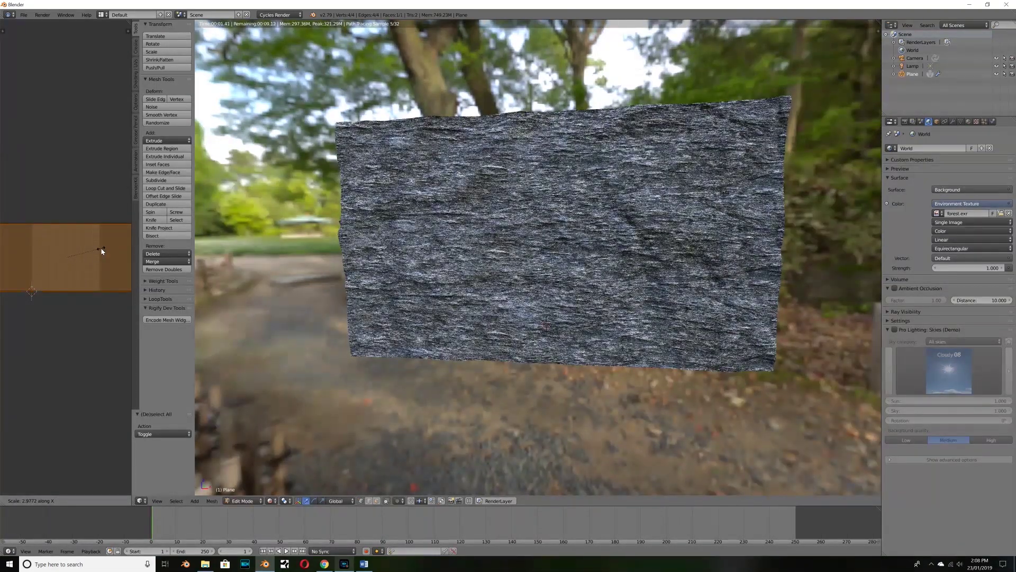
key(y)
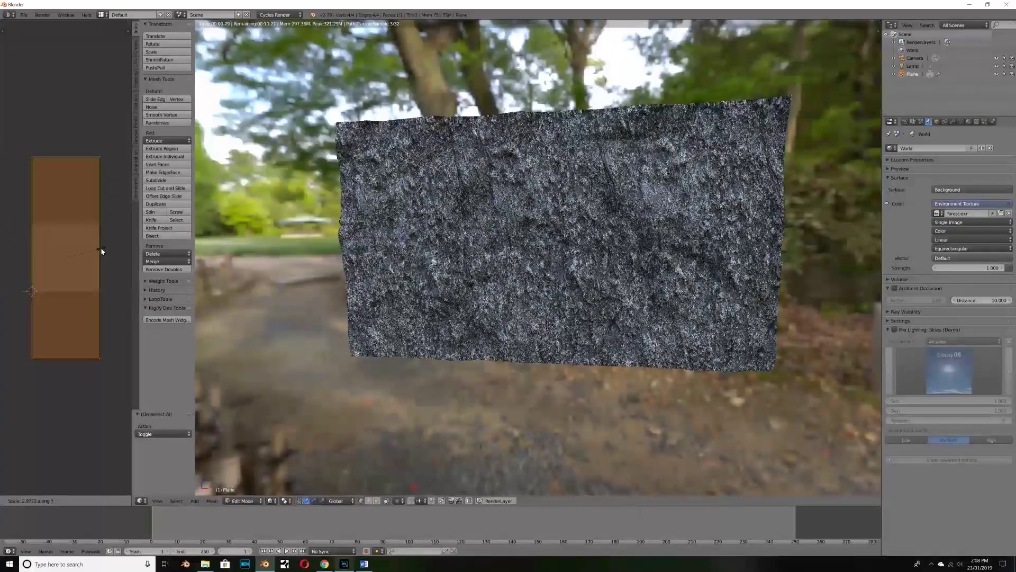
click(86, 255)
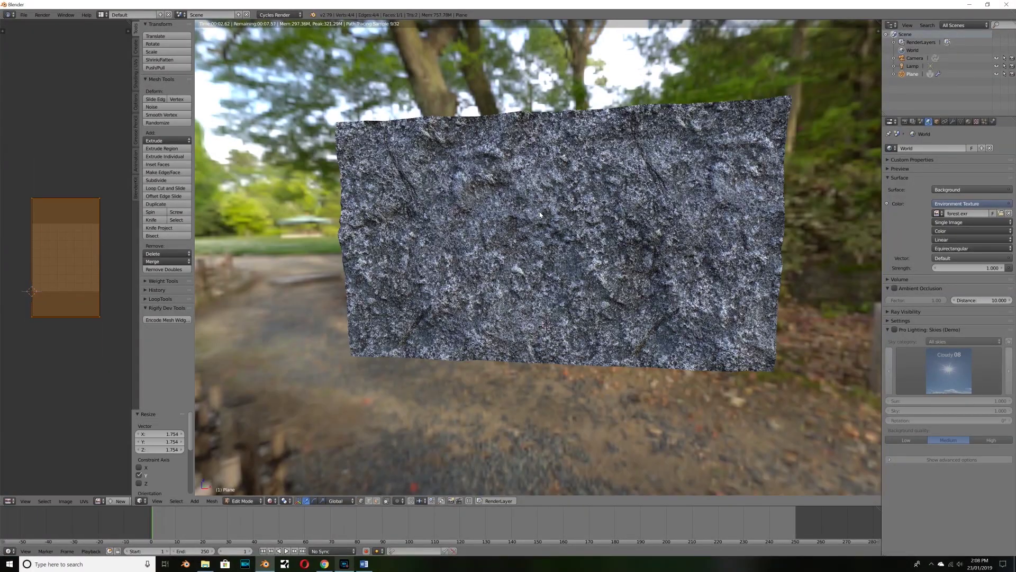
key(Tab)
- Lock the camera to the view, frame a cliff close-up, and enable border rendering
key(shift+z)
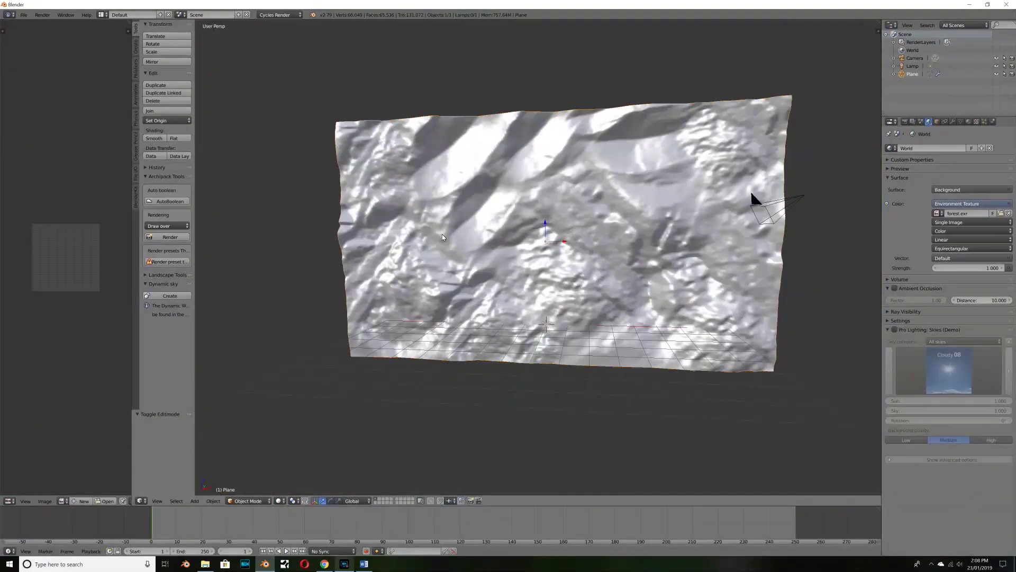
key(KP_0)
key(n)
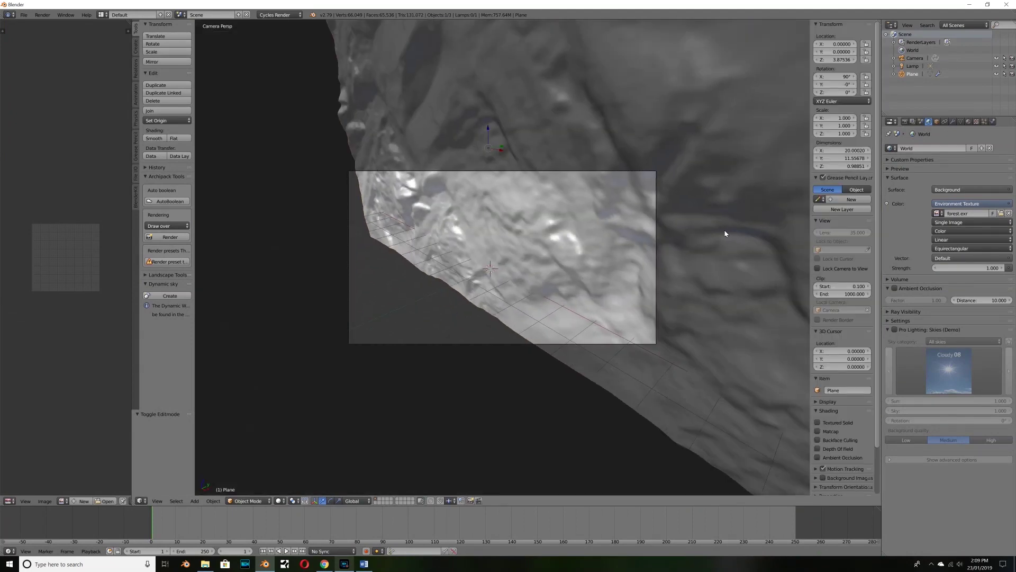
click(818, 269)
middle_drag(677, 234, 588, 267)
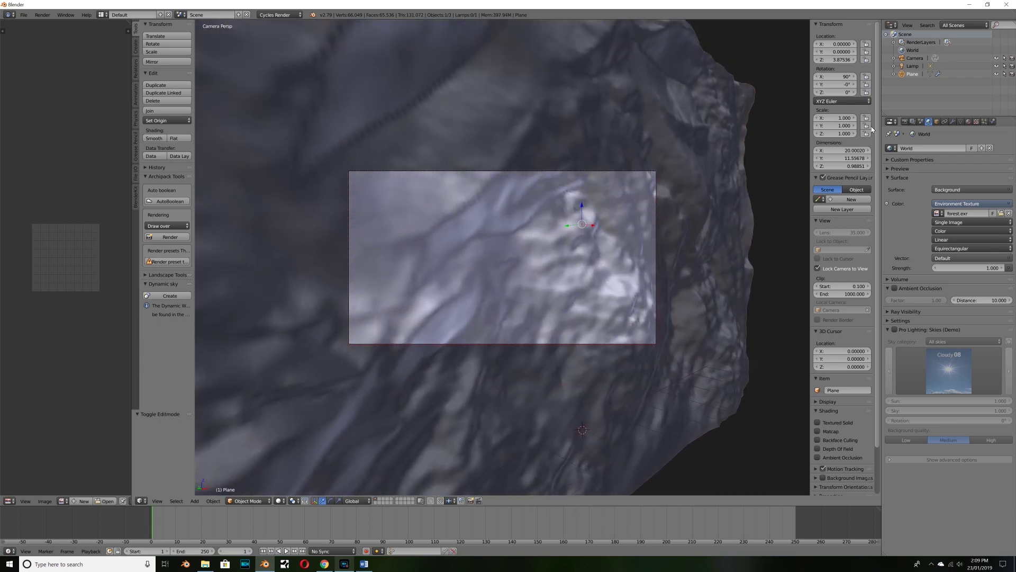
key(shift+z)
click(904, 121)
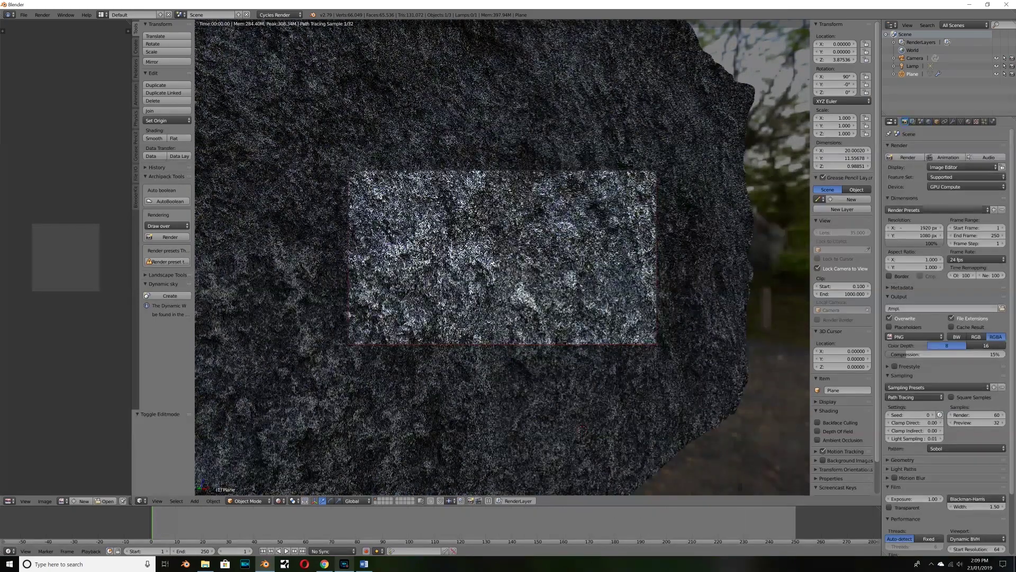
click(890, 276)
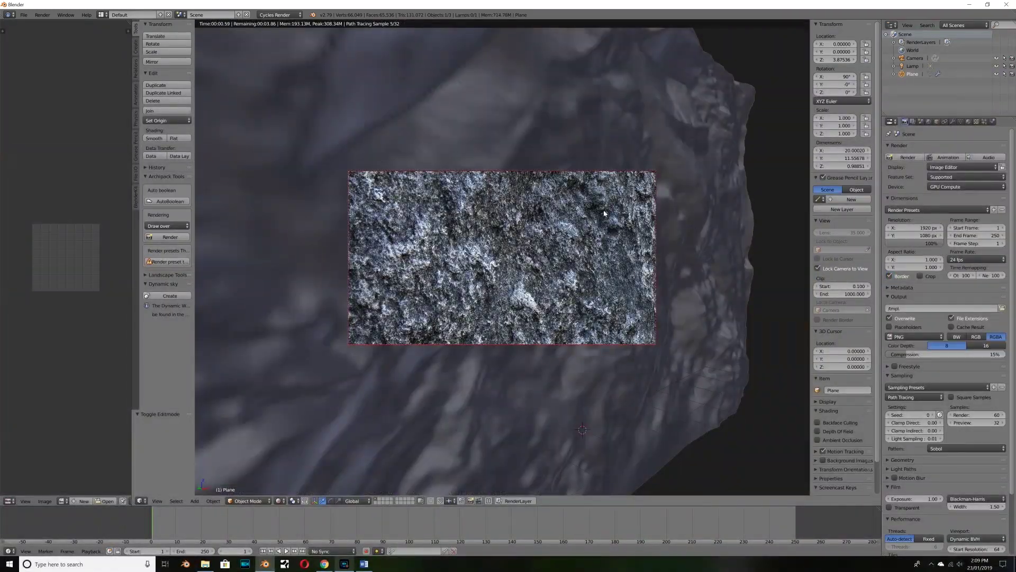
- Give the camera depth of field with 0.02 aperture and 3.90 focus distance, and enable denoising
right_click(652, 173)
click(953, 121)
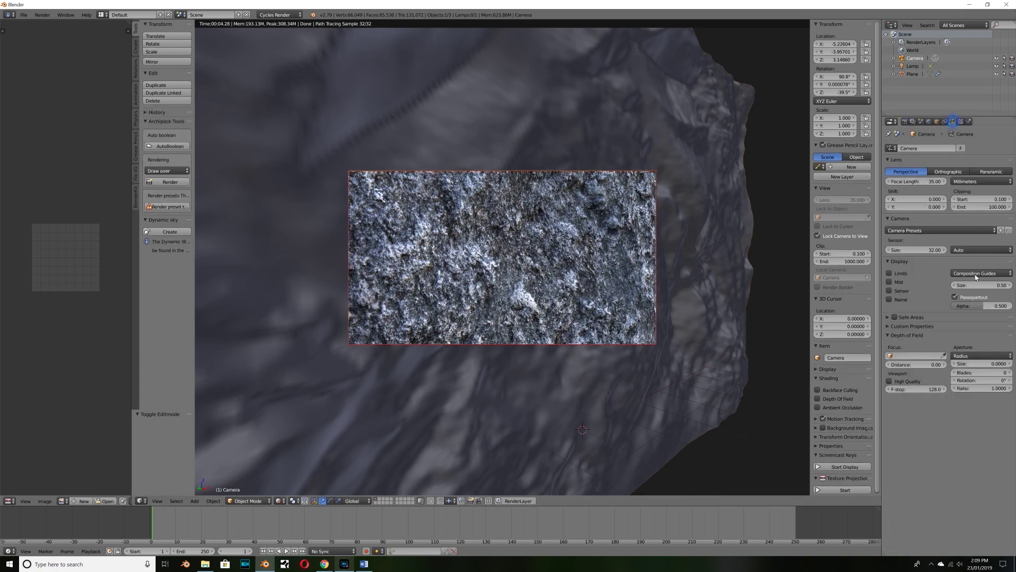
click(1011, 363)
click(1011, 363)
drag(914, 364, 890, 373)
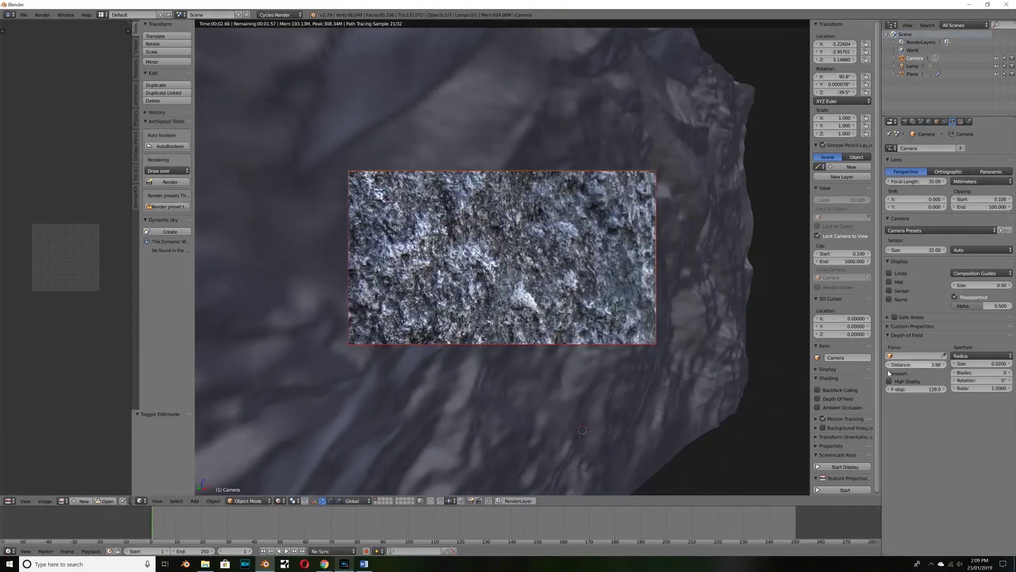
click(912, 122)
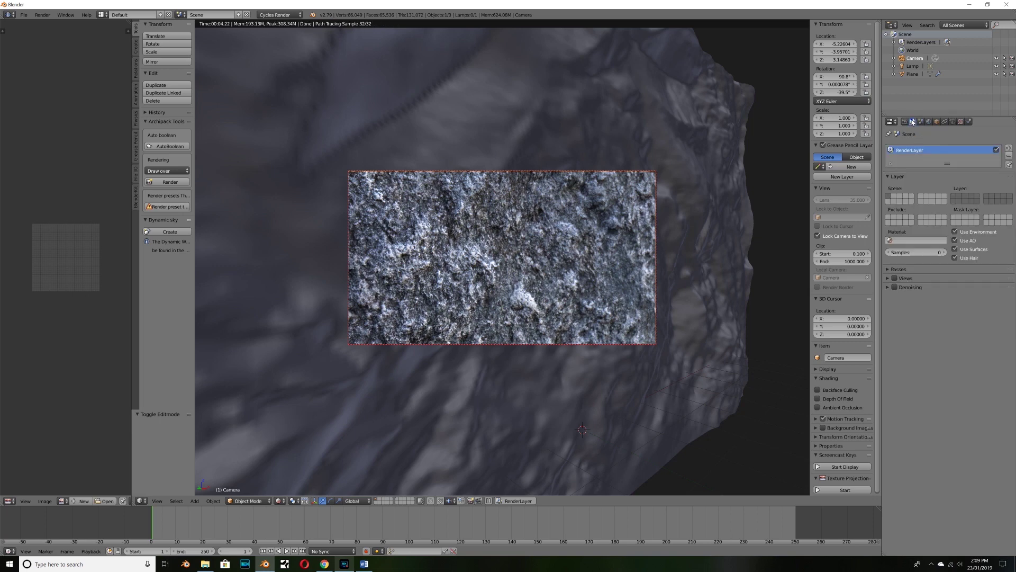
click(895, 287)
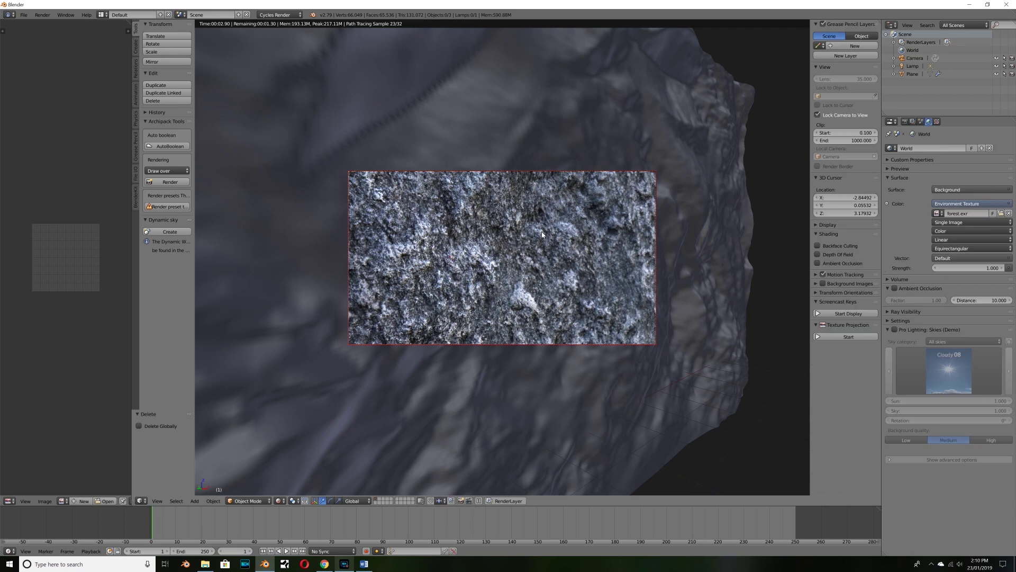
- Add a new plane on empty layer 2
key(shift+z)
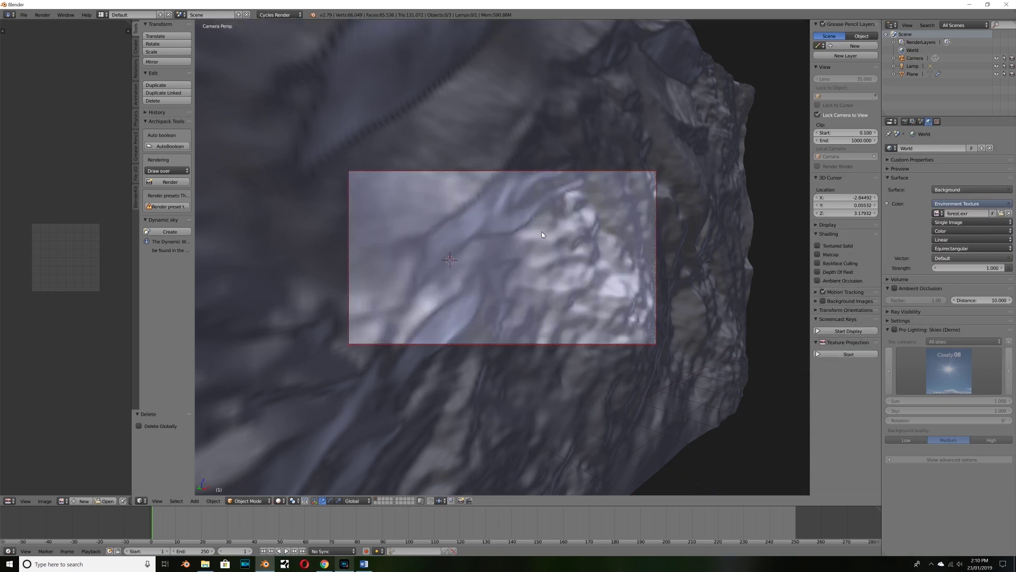
key(KP_0)
scroll(574, 220, down, 3)
middle_drag(574, 220, 560, 206)
key(2)
key(shift+a)
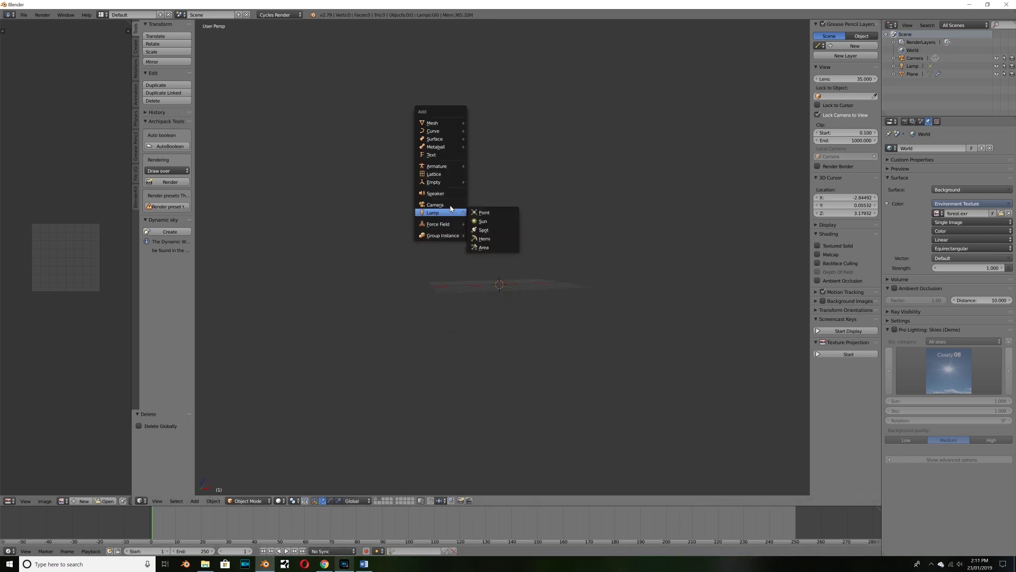
mouse_move(454, 127)
click(484, 123)
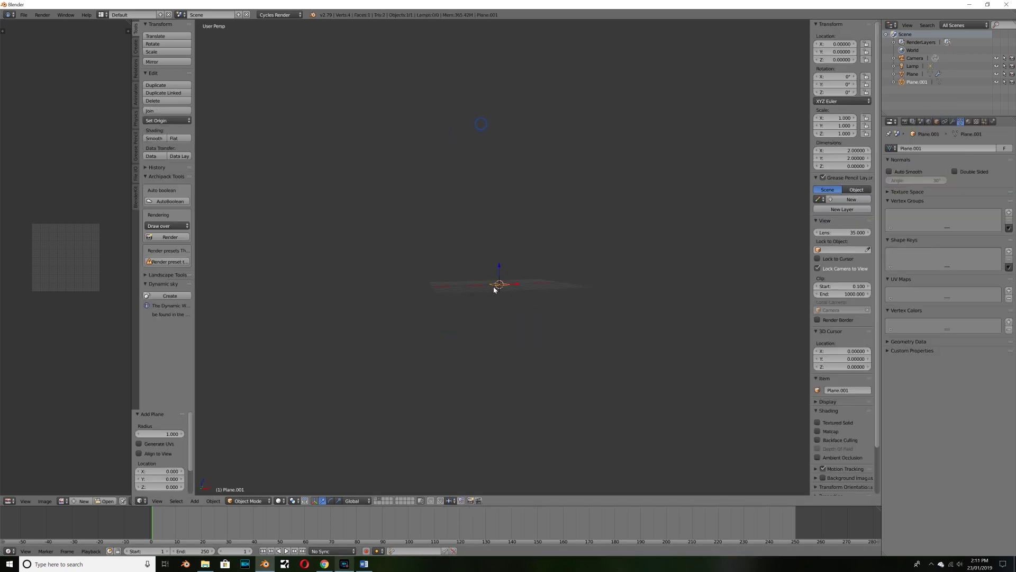
- Scale the plane by 10, rotate it 90° on X, halve it on Z, and apply scale
text(s10)
key(Return)
text(rx)
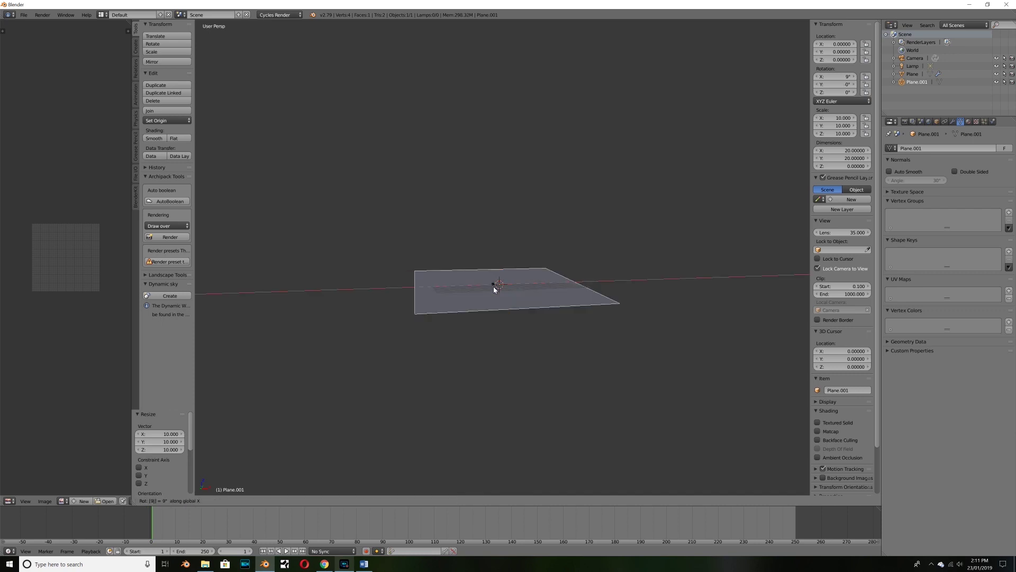
text(90)
key(Return)
key(s)
key(z)
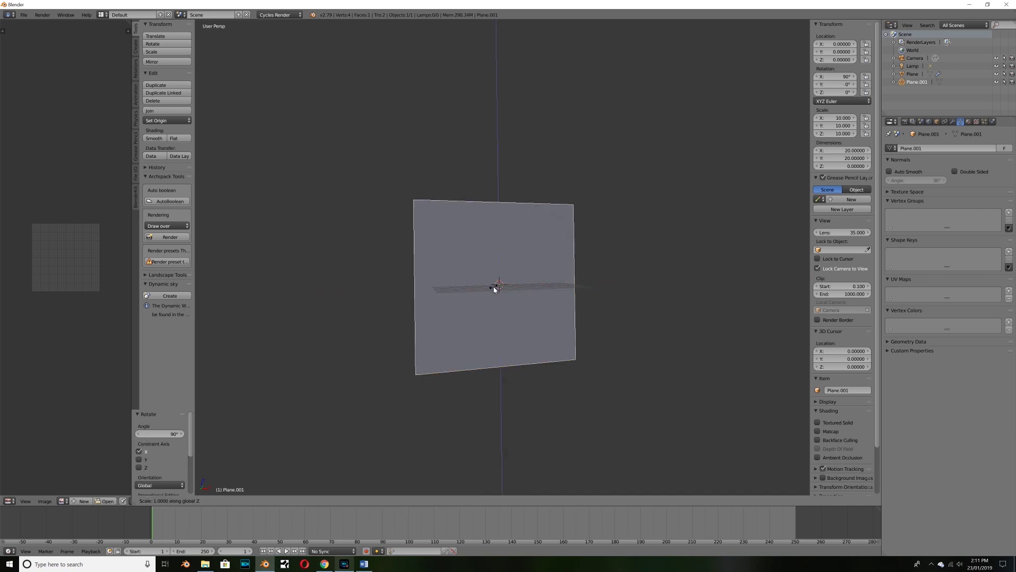
text(.5)
key(Return)
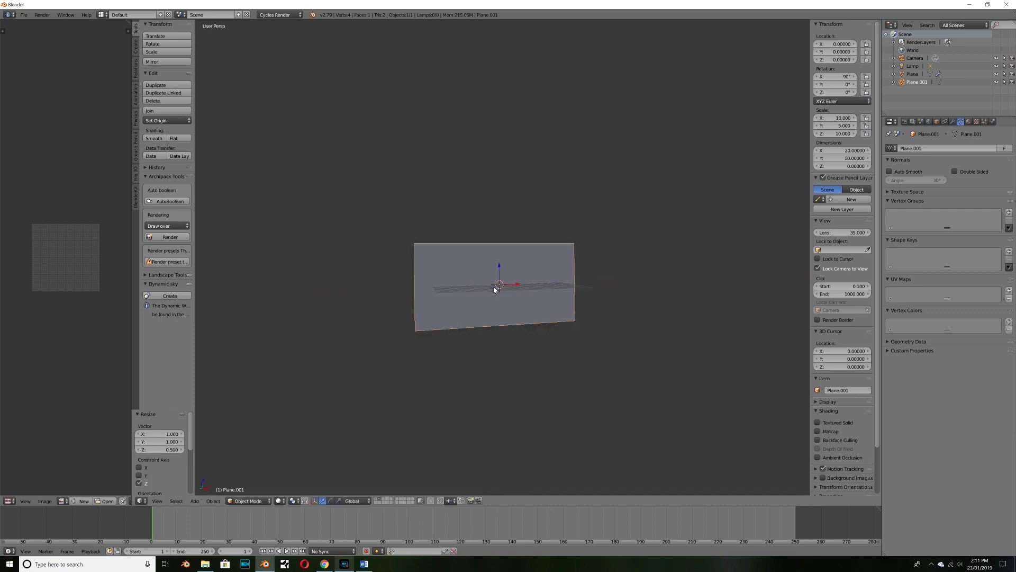
key(ctrl+a)
click(493, 288)
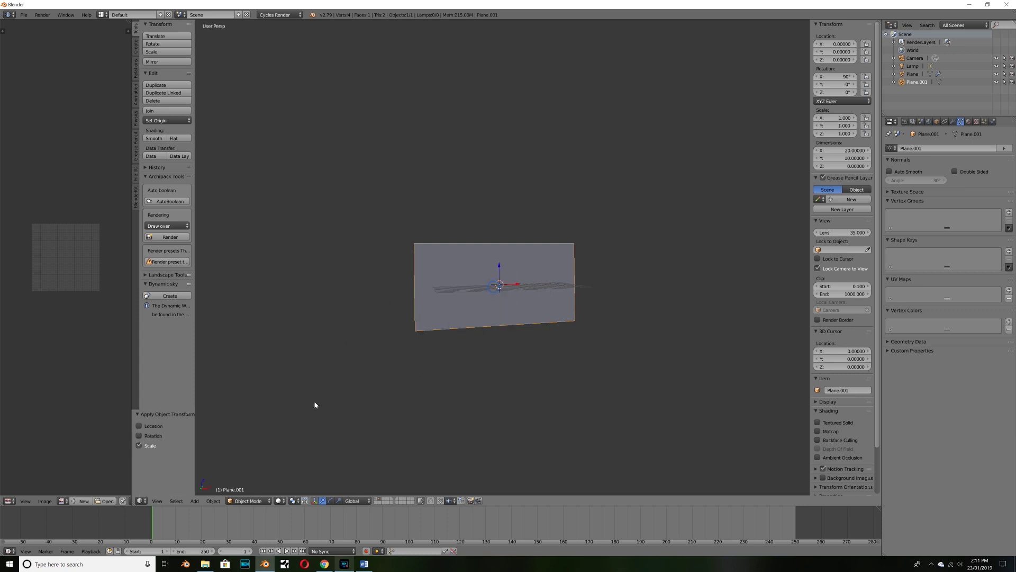
key(Tab)
- Smart UV unwrap Plane.001 and add a Multires modifier to it
key(u)
click(440, 338)
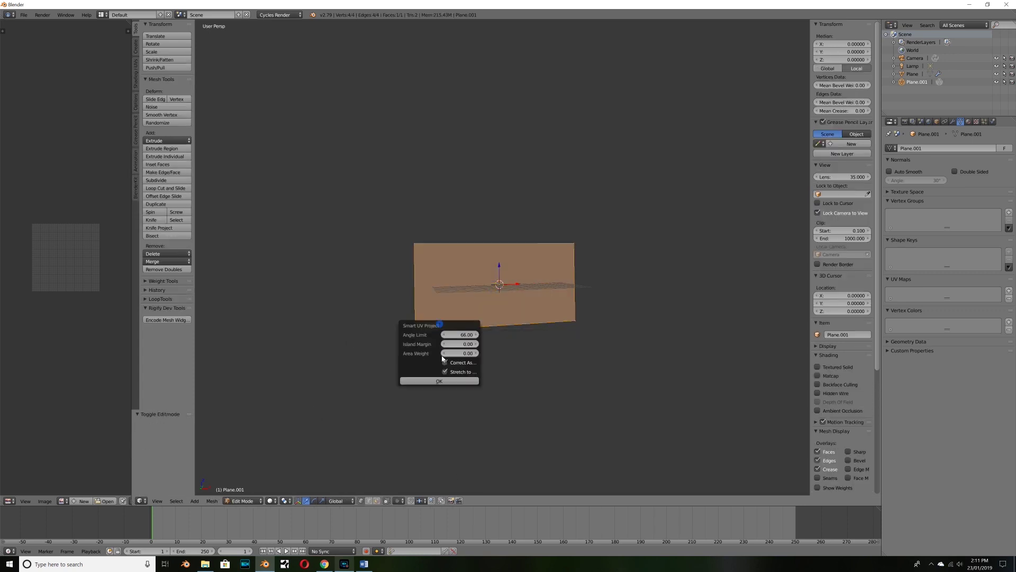
click(434, 379)
click(953, 122)
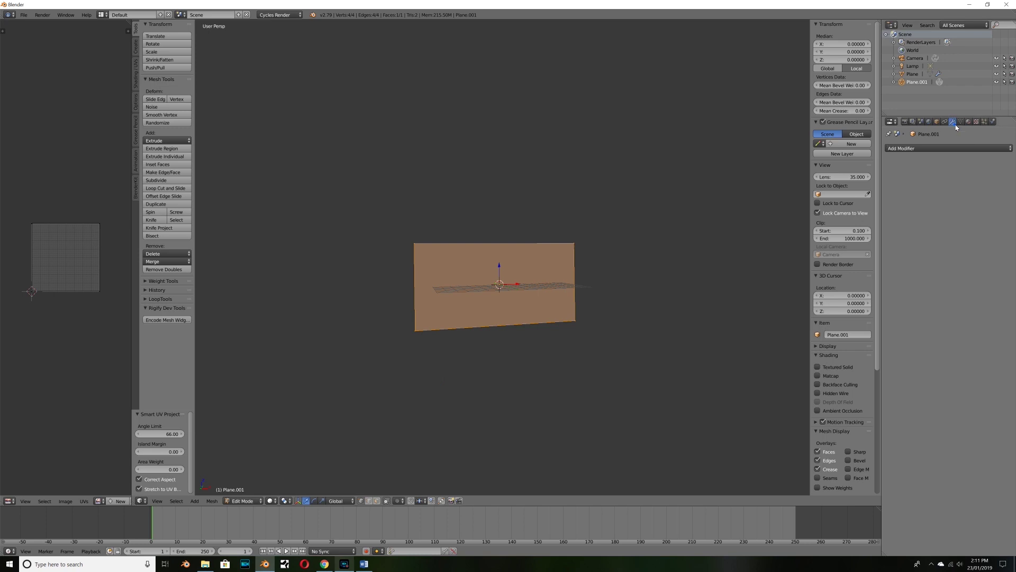
click(921, 148)
click(852, 232)
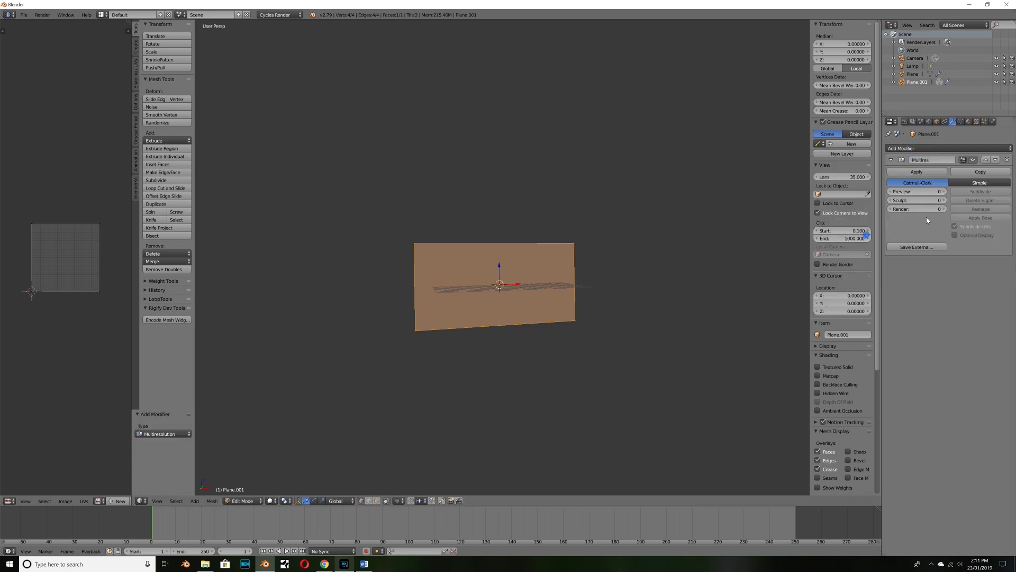
- Subdivide the Multires modifier up to level 9, keeping the plane flat
key(Tab)
click(991, 192)
click(991, 191)
click(991, 192)
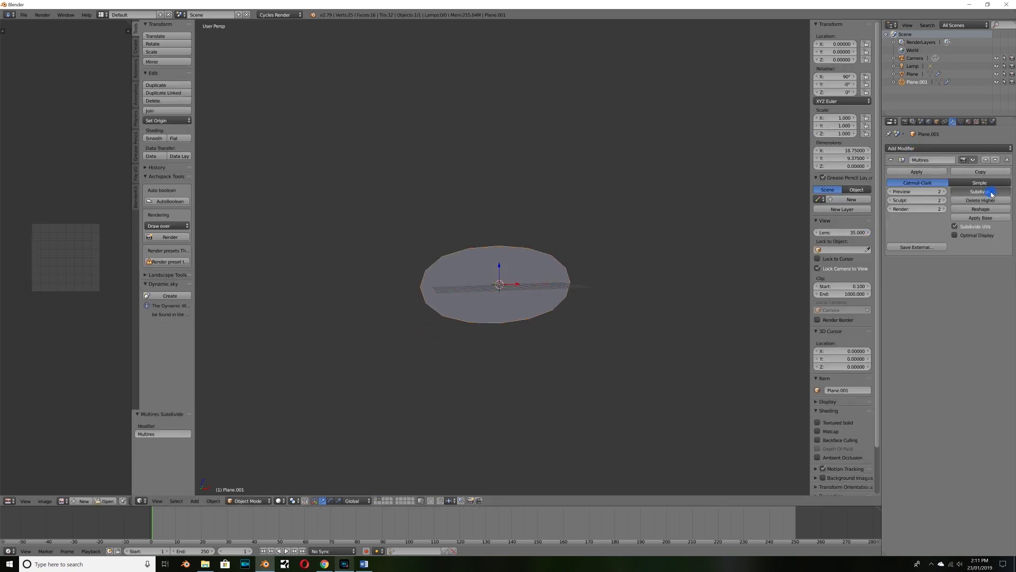
click(992, 191)
click(991, 191)
click(991, 192)
click(991, 191)
click(991, 192)
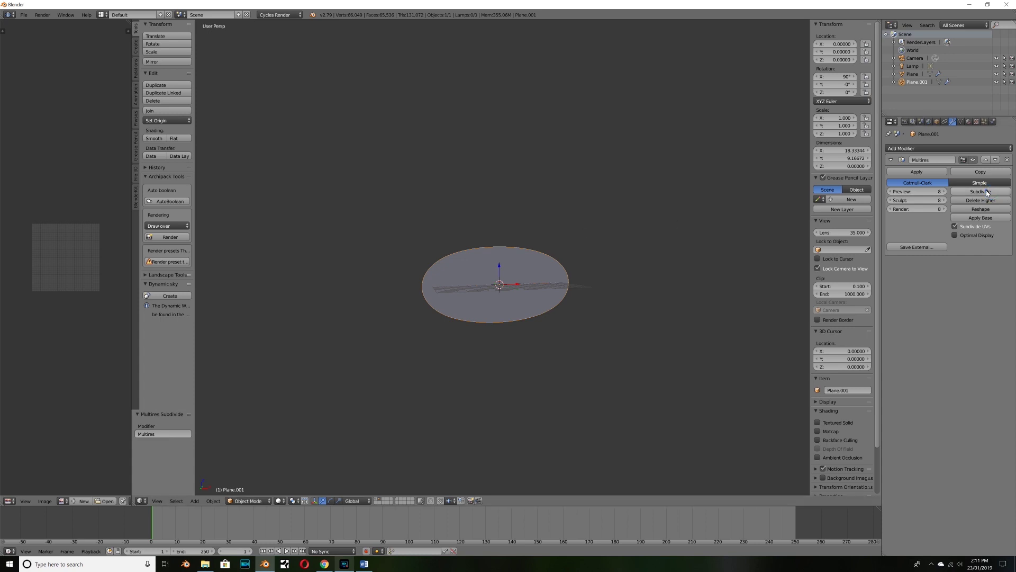
key(Tab)
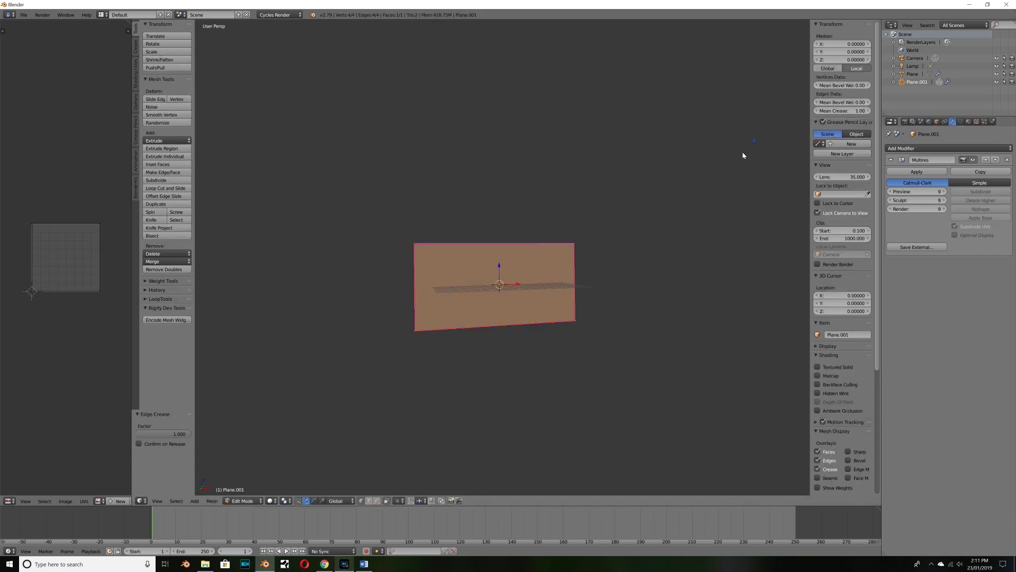
key(Tab)
click(248, 499)
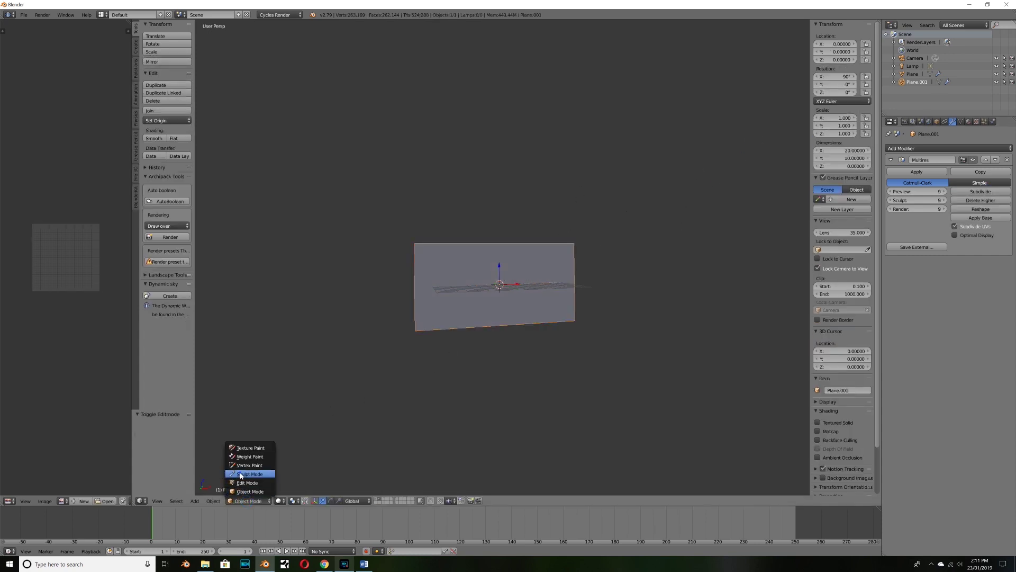
- Sculpt cracked rocky relief across all of Plane.001 with the RB_31.001 brush
click(243, 475)
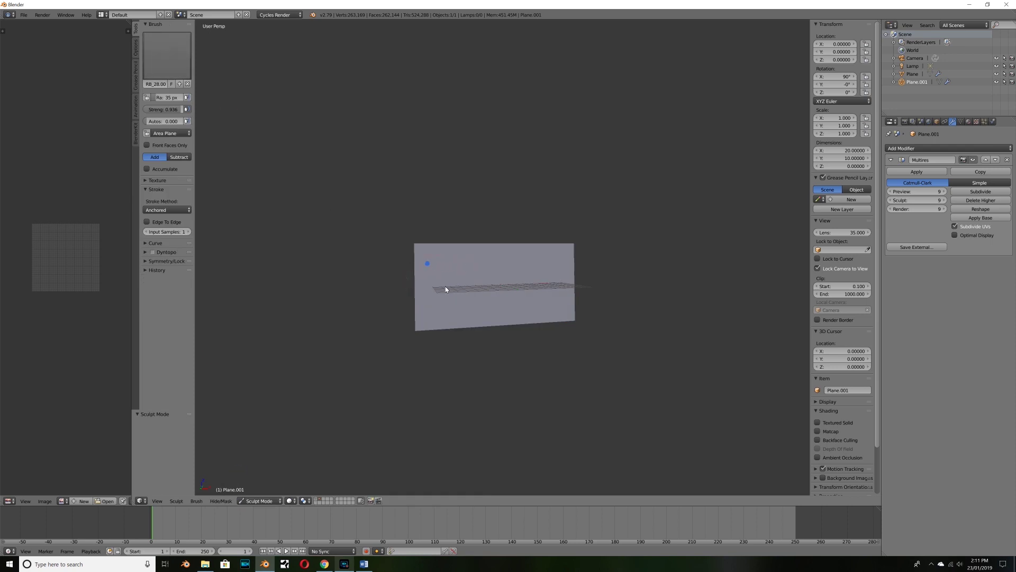
drag(446, 289, 450, 293)
click(169, 68)
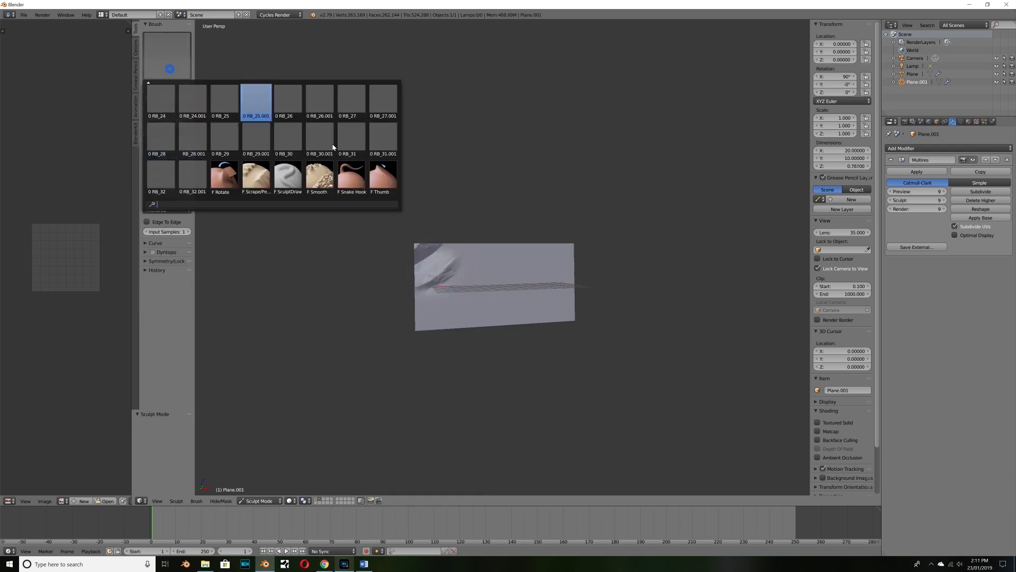
click(384, 155)
mouse_move(541, 265)
mouse_down()
mouse_move(500, 326)
mouse_move(528, 291)
mouse_move(547, 324)
mouse_move(563, 315)
mouse_move(558, 342)
mouse_move(567, 274)
mouse_move(583, 313)
mouse_up()
drag(497, 260, 493, 270)
drag(428, 297, 456, 333)
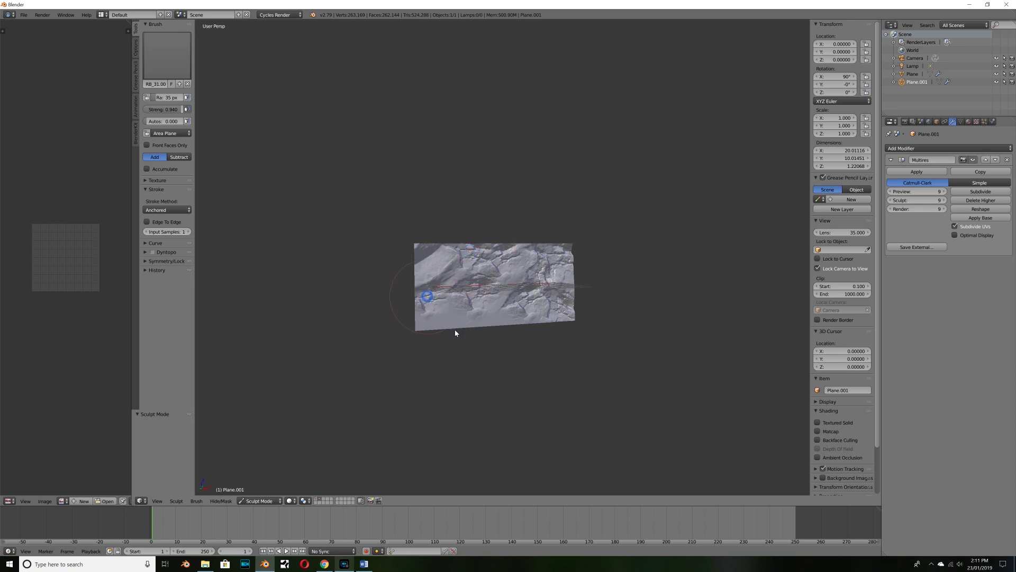
mouse_move(494, 317)
mouse_down()
mouse_move(536, 332)
mouse_move(512, 282)
mouse_up()
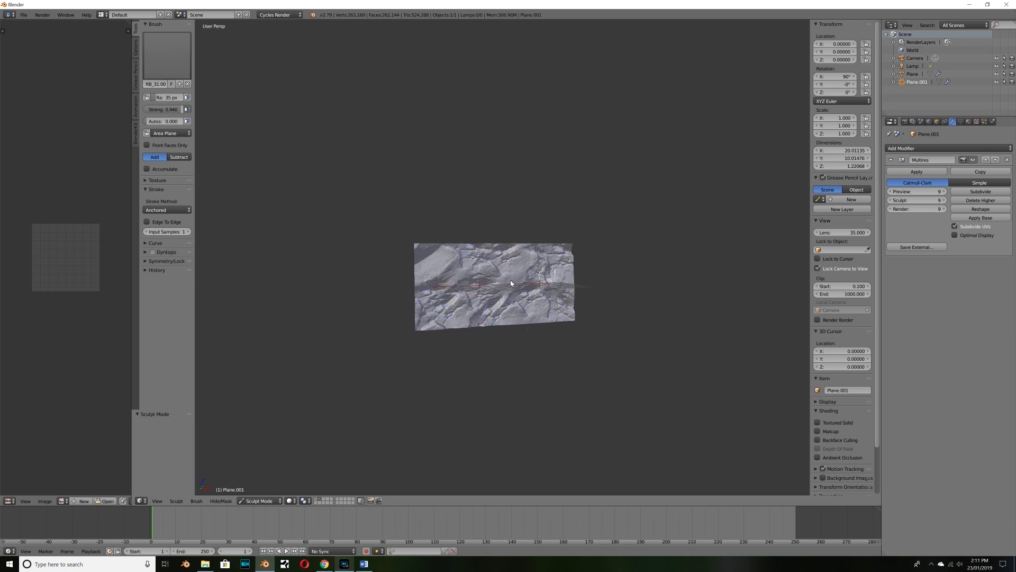
click(275, 501)
- Apply the CliffDesert004_3K material to Plane.001 and frame it through the scene camera
click(259, 491)
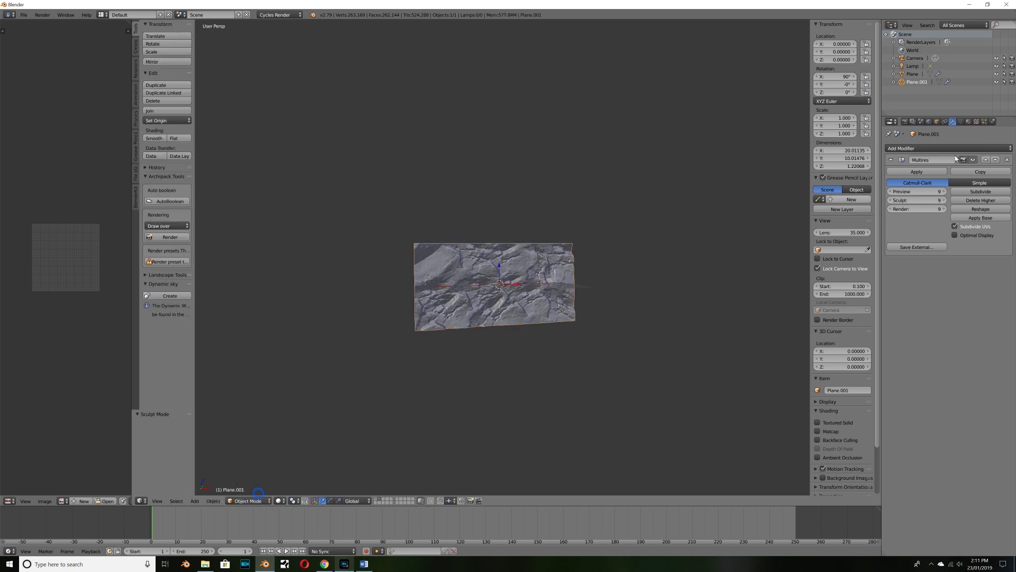
click(968, 122)
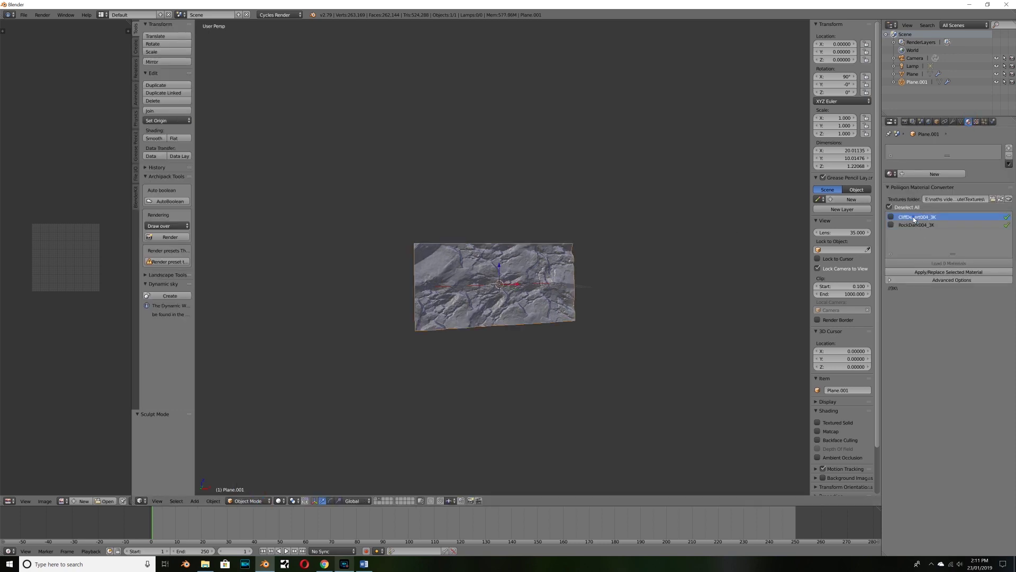
click(918, 271)
scroll(504, 327, up, 3)
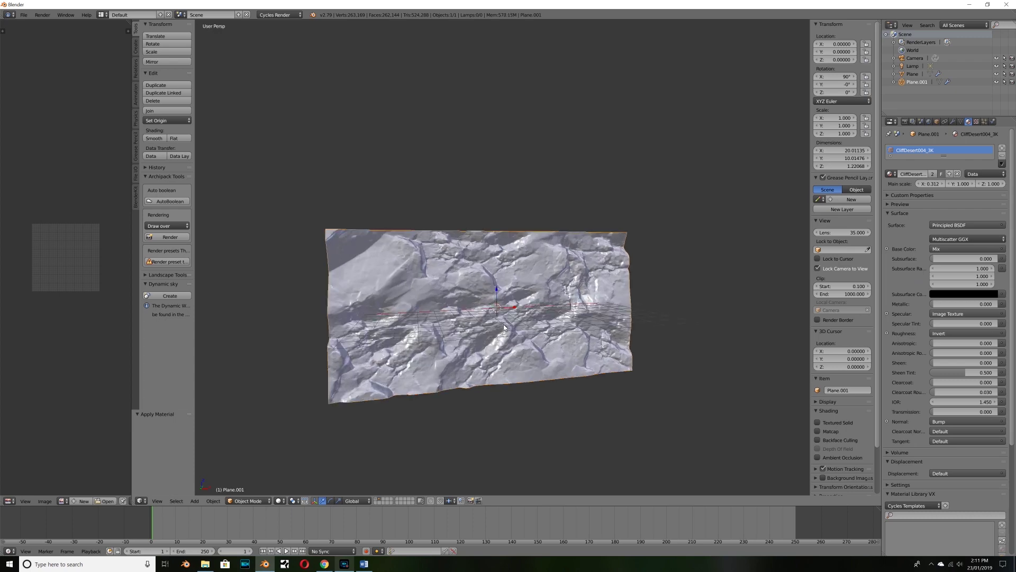
key(KP_0)
middle_drag(511, 278, 553, 151)
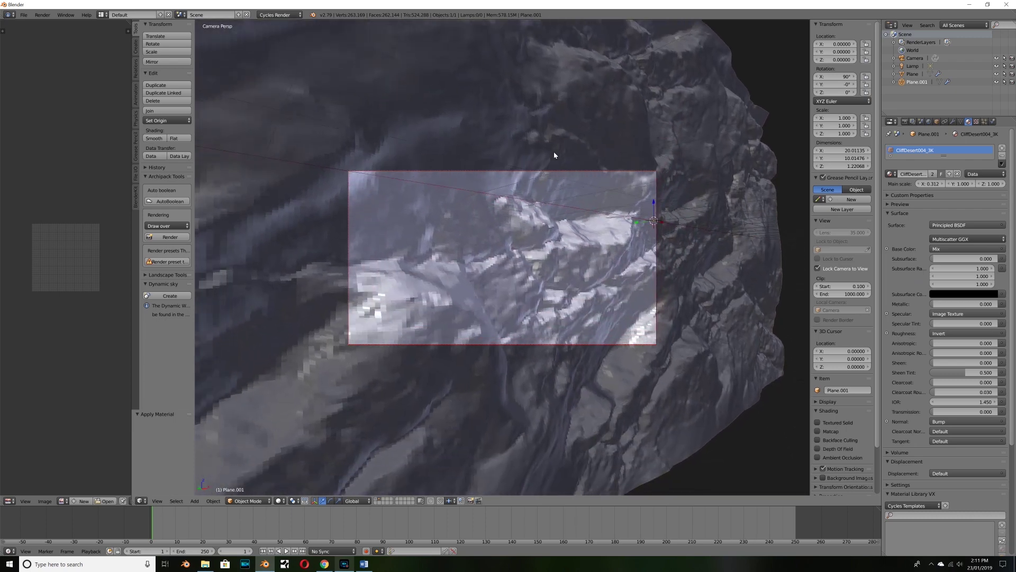
- Smooth-shade the cliff and view it rendered against the forest from new camera angles
click(154, 139)
key(shift+z)
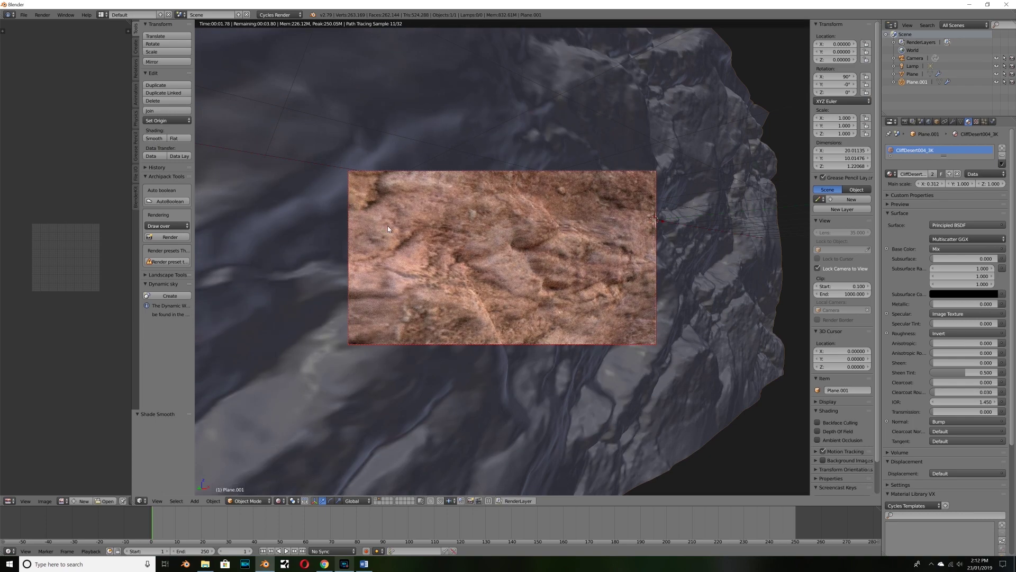
middle_drag(391, 216, 547, 249)
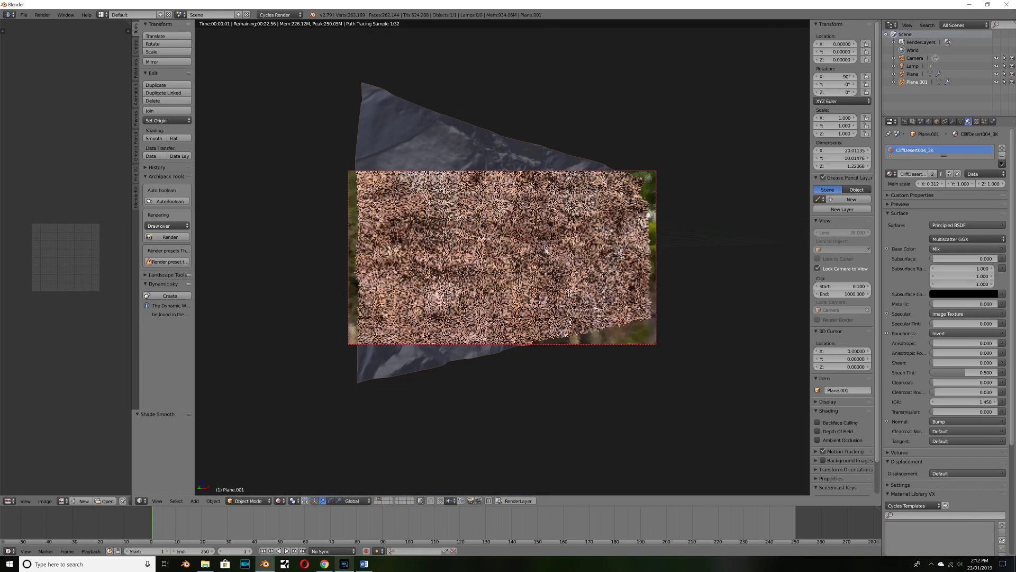
scroll(547, 250, up, 3)
scroll(514, 268, up, 2)
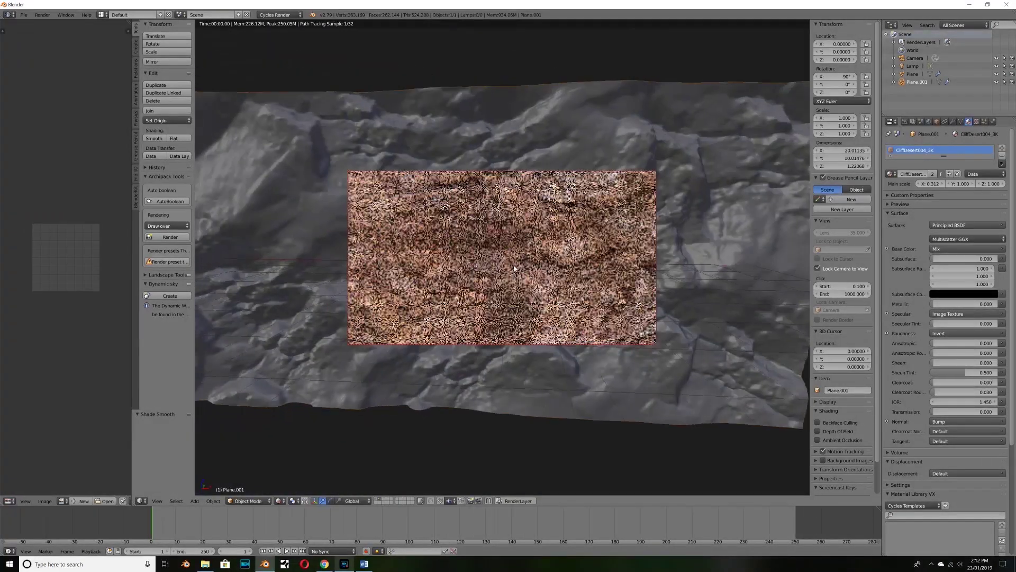
middle_drag(514, 268, 498, 289)
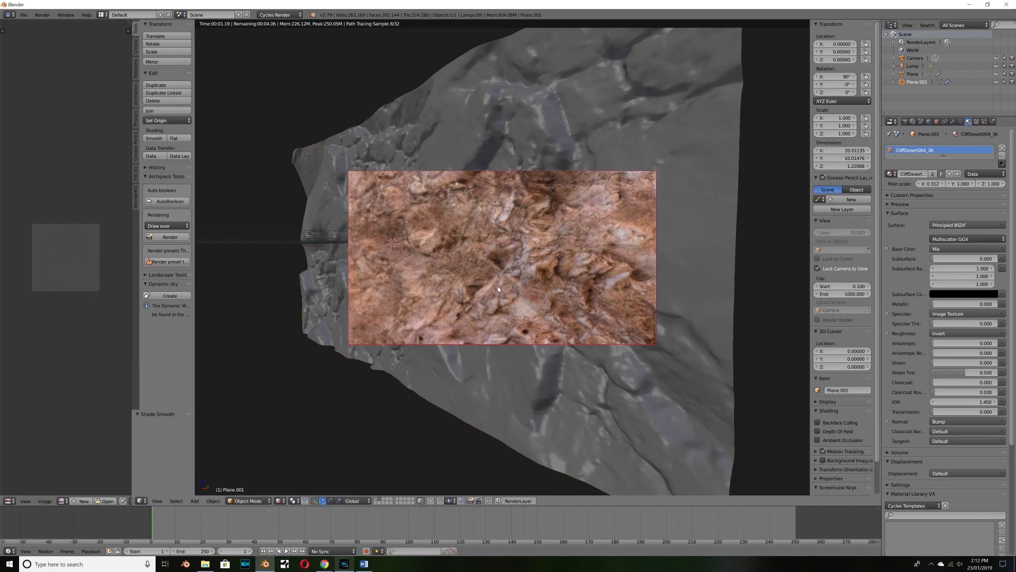
key(KP_0)
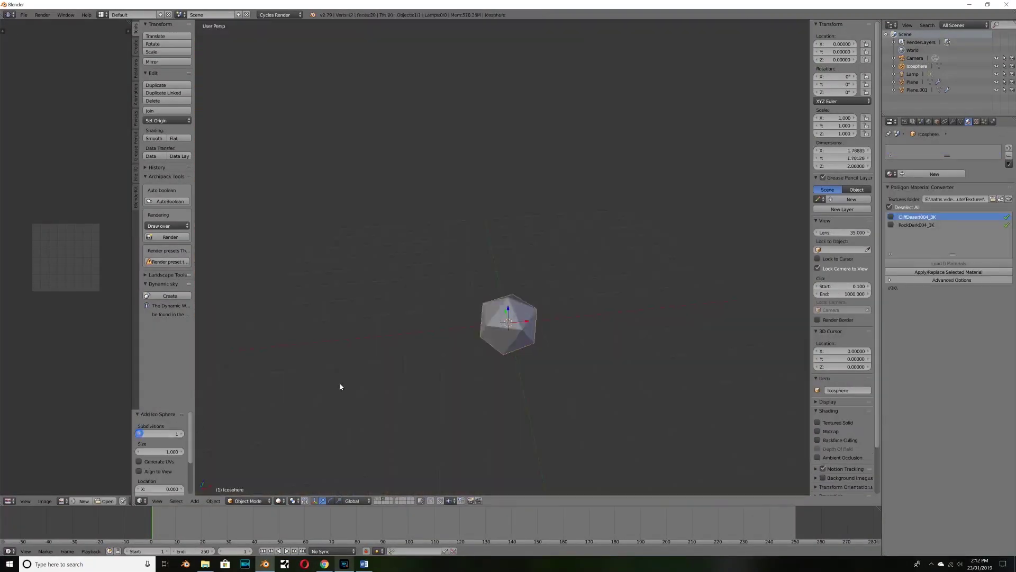
scroll(443, 229, up, 5)
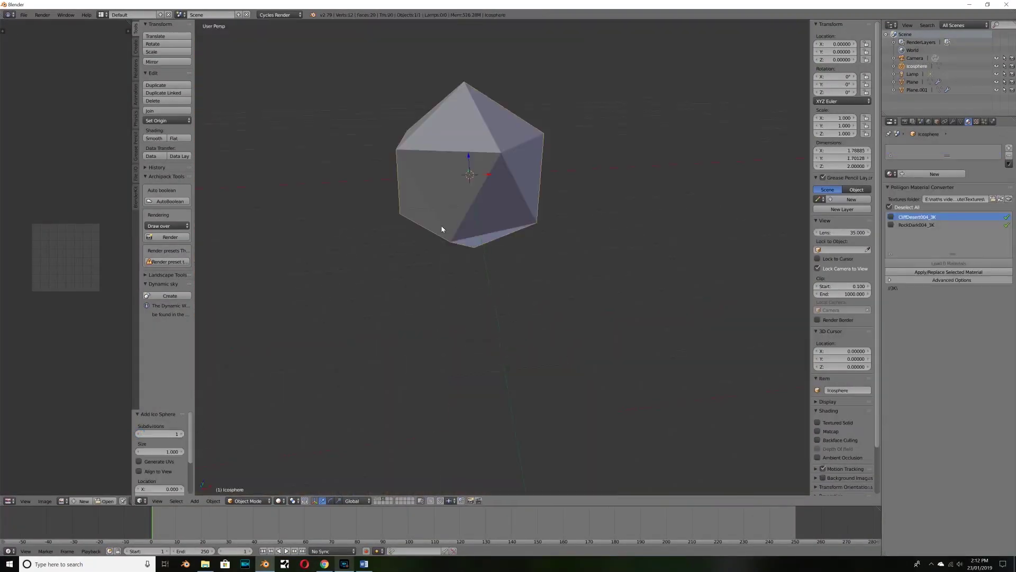
- Give the icosphere a Multires modifier subdivided to level 7 and smooth shading
click(952, 123)
click(926, 147)
click(857, 234)
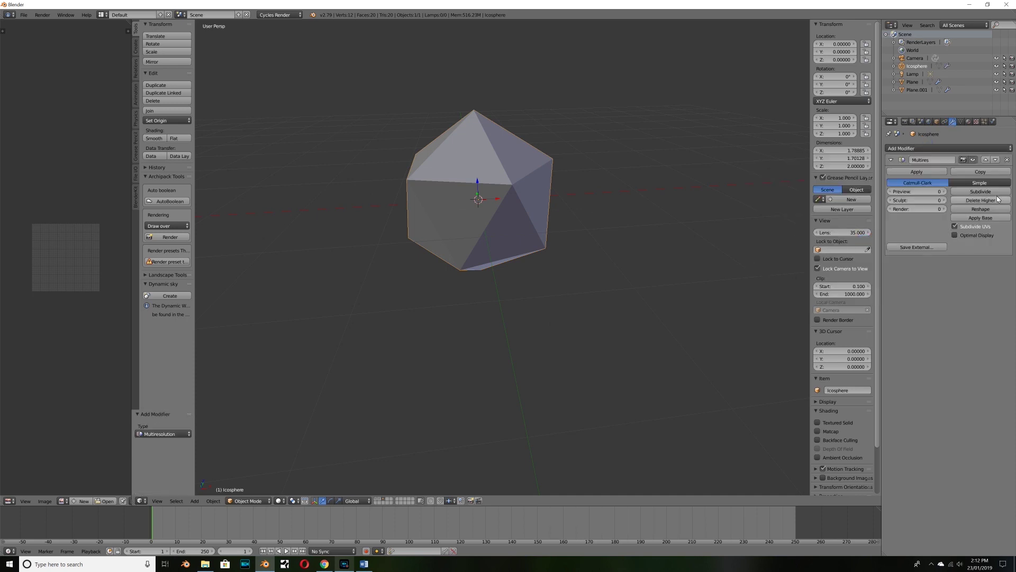
click(980, 191)
click(981, 191)
click(980, 191)
click(980, 191)
click(980, 191)
click(154, 138)
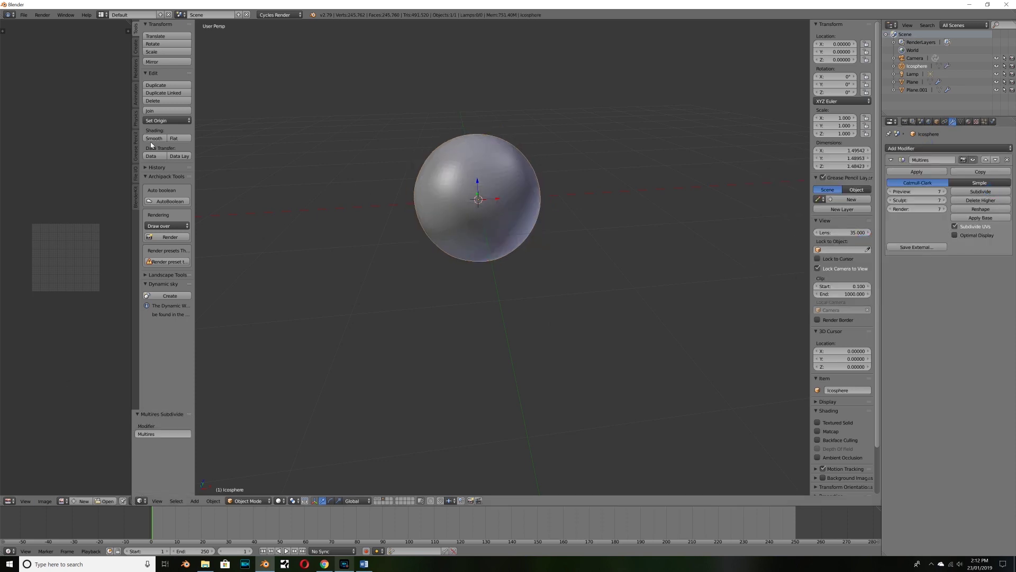
click(249, 501)
- Sculpt craggy rock detail all around the icosphere, including its top and sides
click(255, 473)
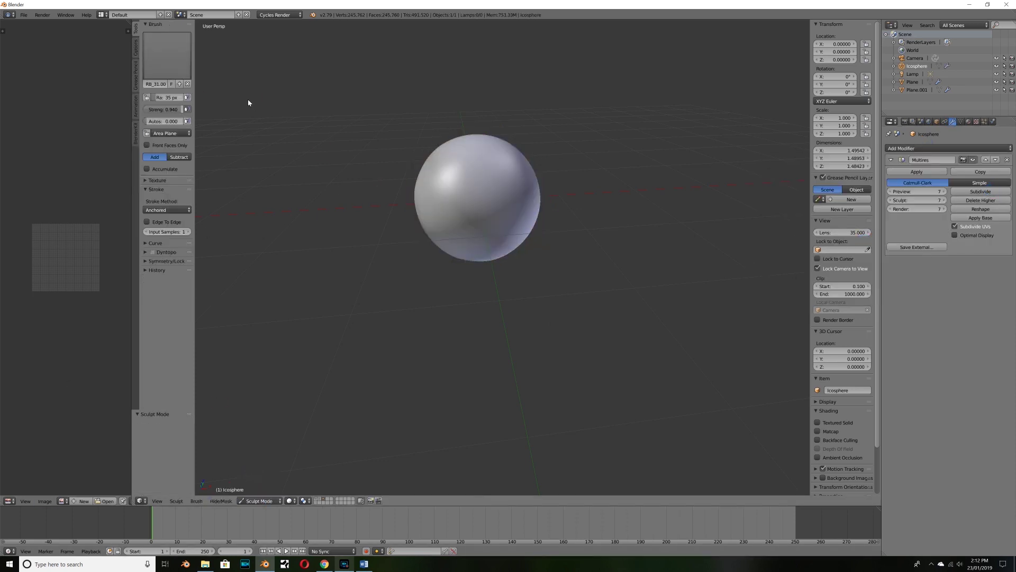
middle_drag(501, 240, 307, 102)
drag(307, 102, 361, 180)
middle_drag(361, 180, 602, 241)
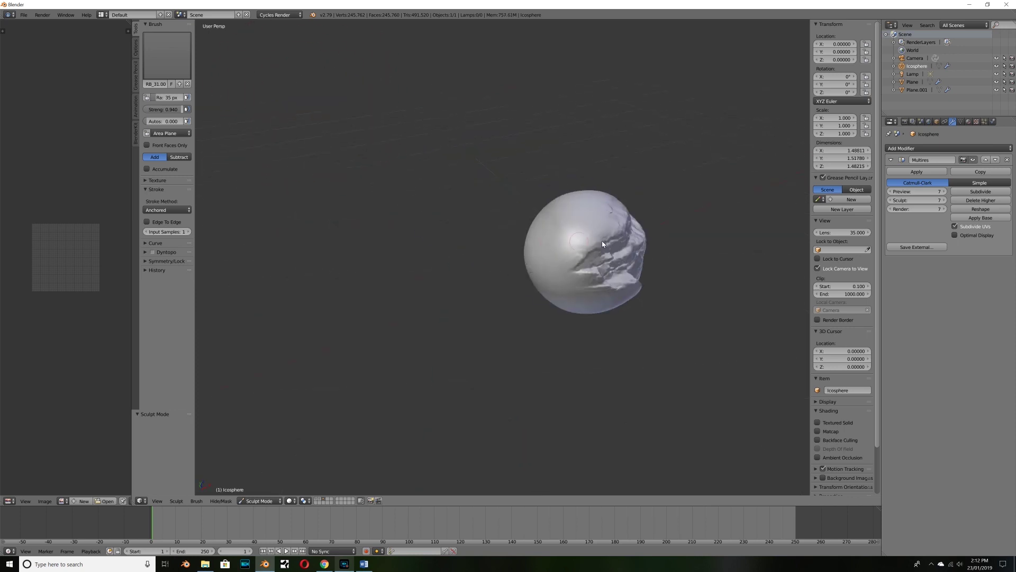
drag(602, 241, 536, 266)
middle_drag(536, 266, 375, 103)
drag(374, 102, 426, 111)
middle_drag(427, 111, 351, 129)
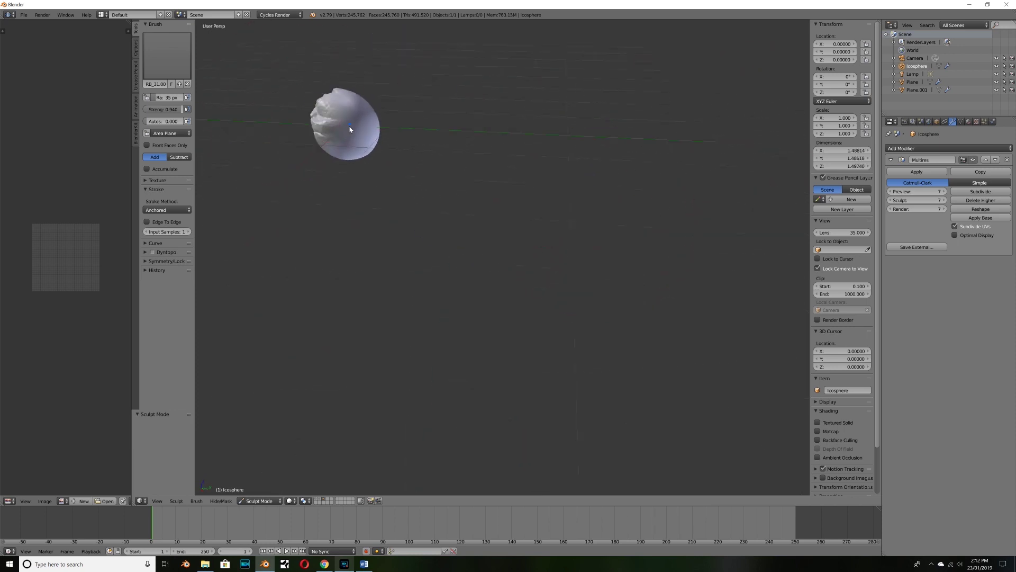
drag(352, 129, 365, 101)
middle_drag(365, 101, 541, 170)
middle_drag(622, 122, 543, 97)
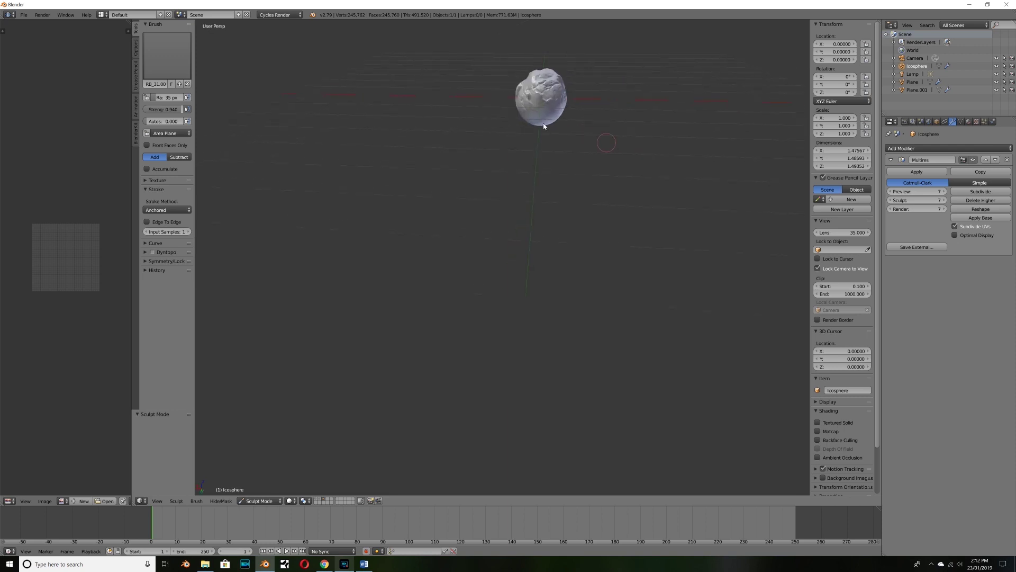
drag(542, 96, 545, 100)
mouse_move(545, 101)
middle_down()
mouse_move(590, 223)
mouse_move(561, 211)
middle_up()
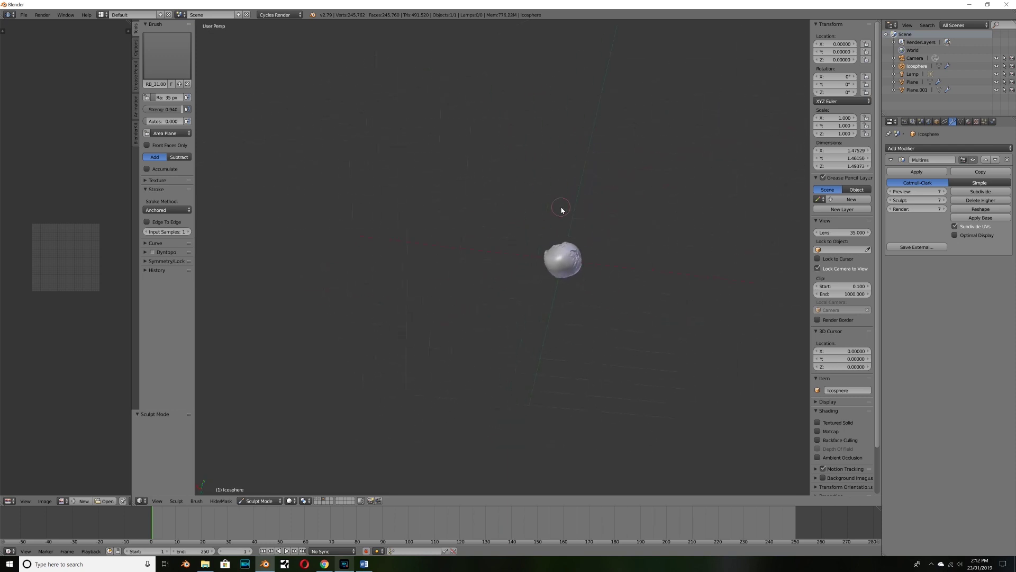
drag(561, 211, 589, 302)
middle_drag(590, 302, 613, 301)
mouse_move(503, 262)
middle_down()
mouse_move(483, 320)
mouse_move(419, 312)
mouse_move(474, 254)
mouse_move(526, 259)
mouse_move(524, 296)
middle_up()
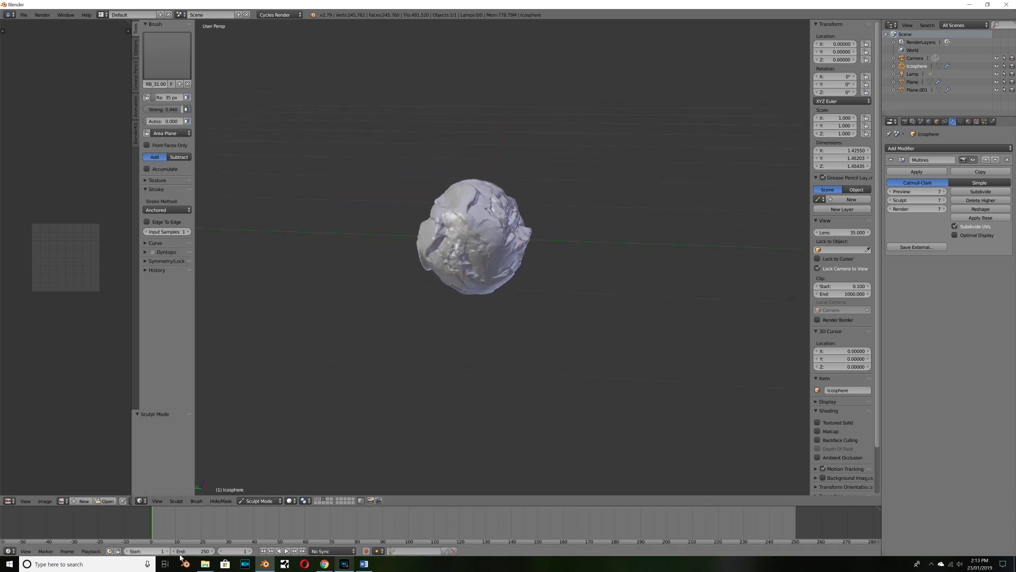
- Smart UV unwrap the icosphere's base mesh
click(260, 501)
click(259, 482)
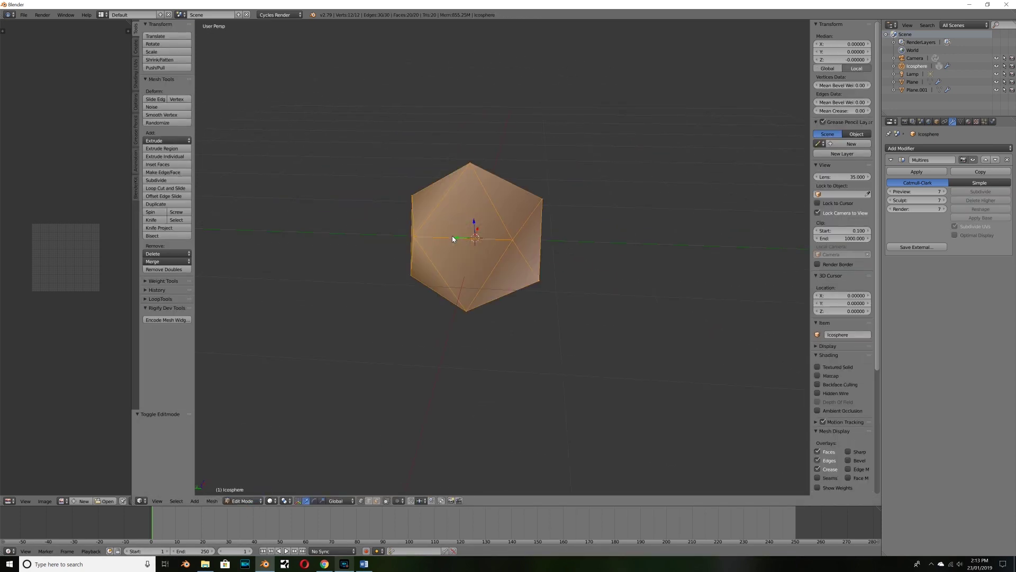
key(u)
click(450, 237)
click(421, 292)
key(Tab)
- Apply the RockDark004_3K material to the rock and view it rendered in the forest scene
click(969, 122)
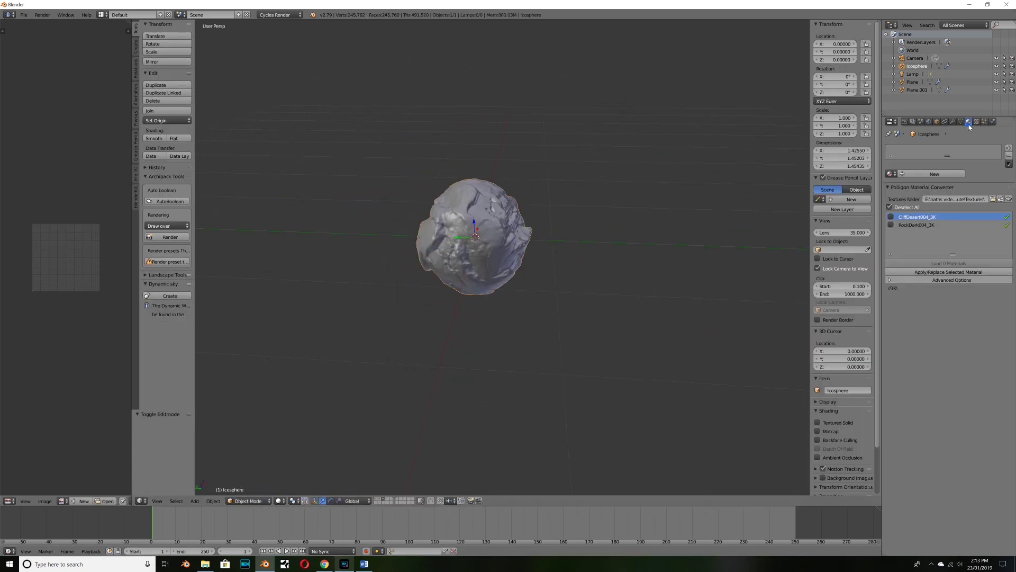
click(921, 271)
key(shift+z)
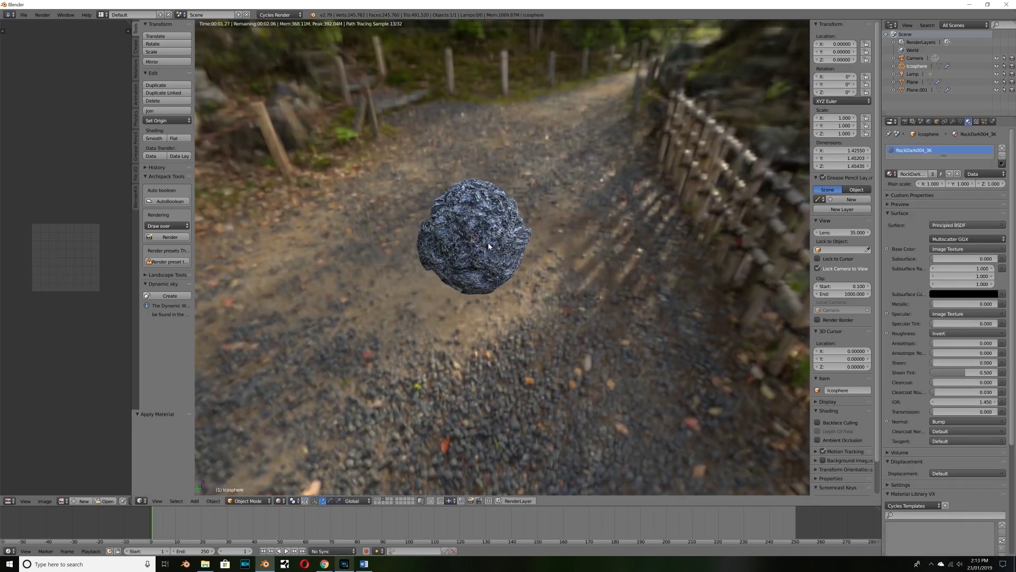
mouse_move(488, 242)
middle_down()
mouse_move(546, 244)
mouse_move(476, 241)
mouse_move(572, 241)
middle_up()
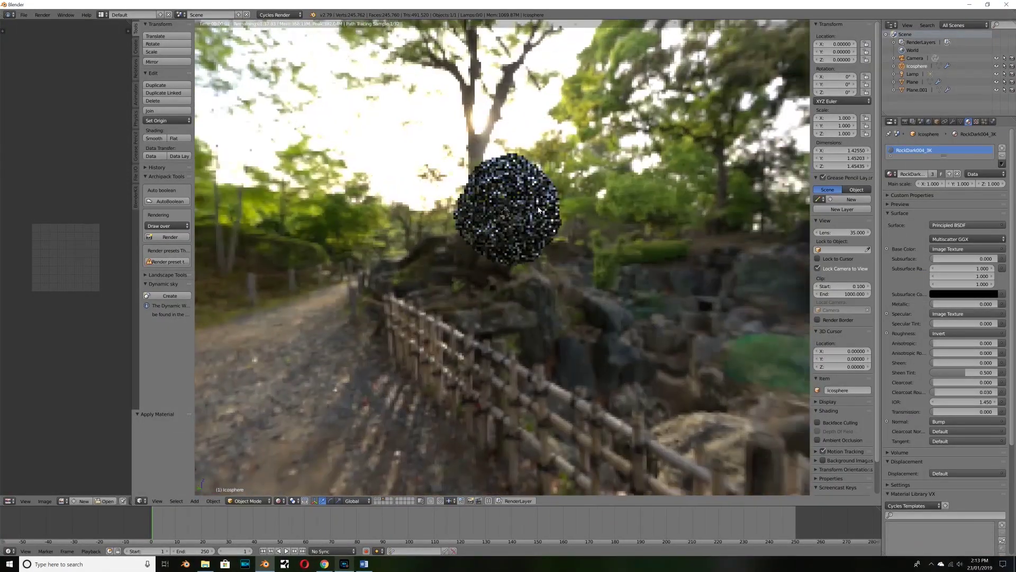